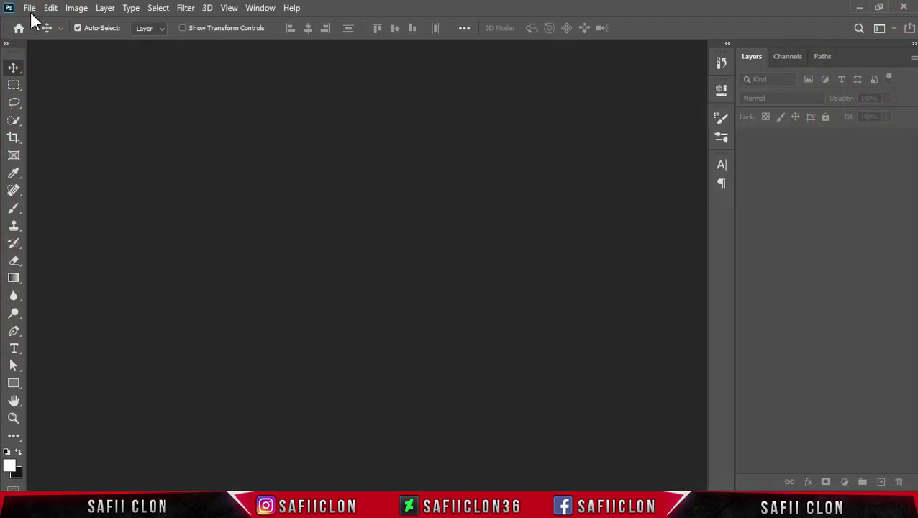
# Step: Open satria-perkasa-JApU-XqN0-8-unsplash.jpg from the Soft folder
pyautogui.click(30, 10)
pyautogui.click(40, 23)
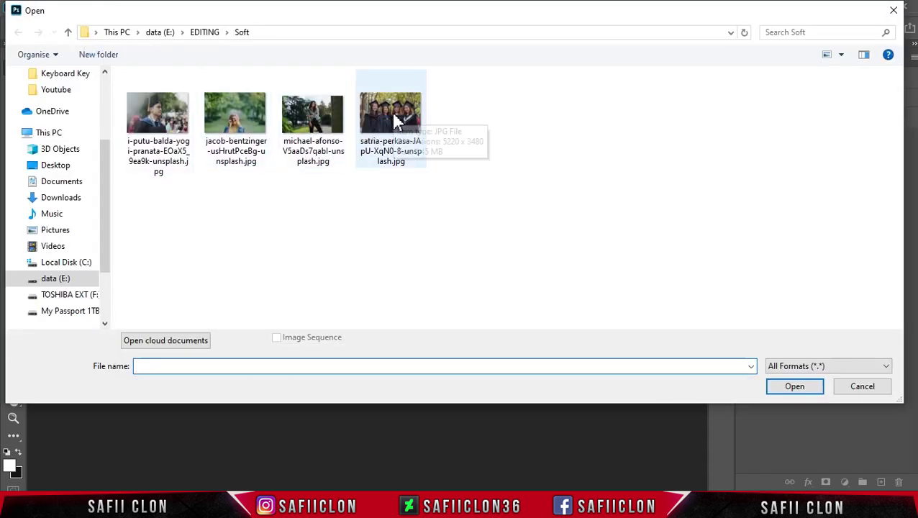
pyautogui.click(395, 122)
pyautogui.click(786, 393)
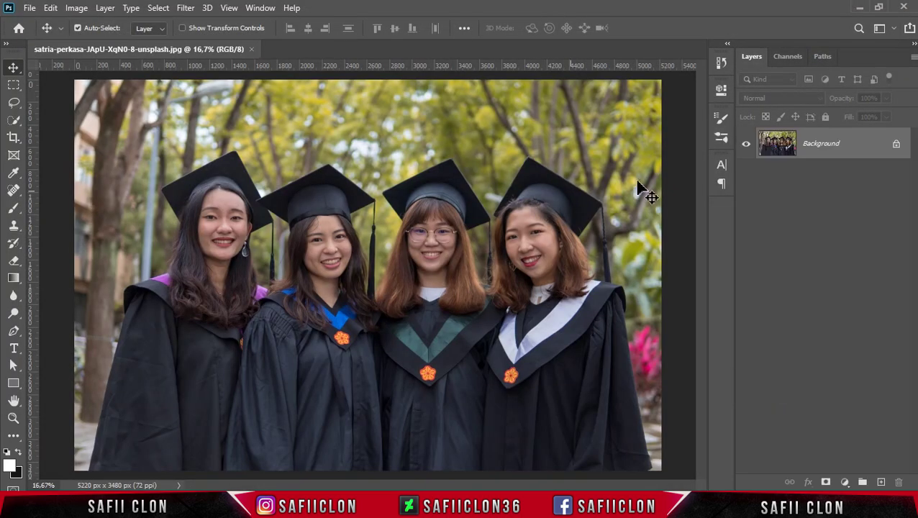
# Step: Unlock the Background layer and duplicate it
pyautogui.click(897, 146)
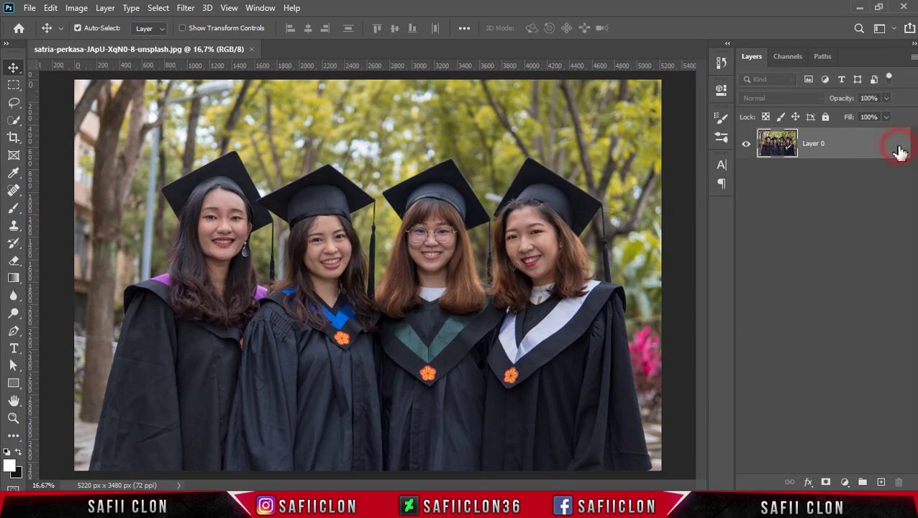
pyautogui.rightClick(848, 145)
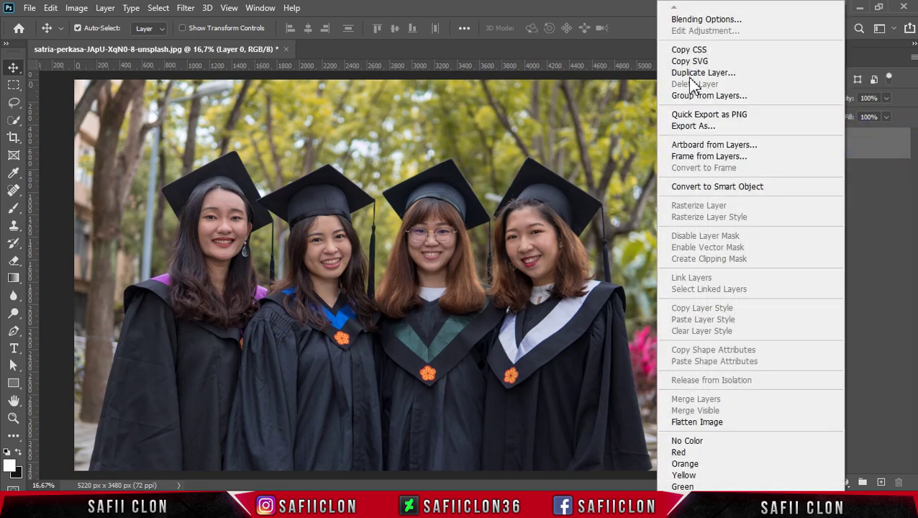
pyautogui.click(688, 74)
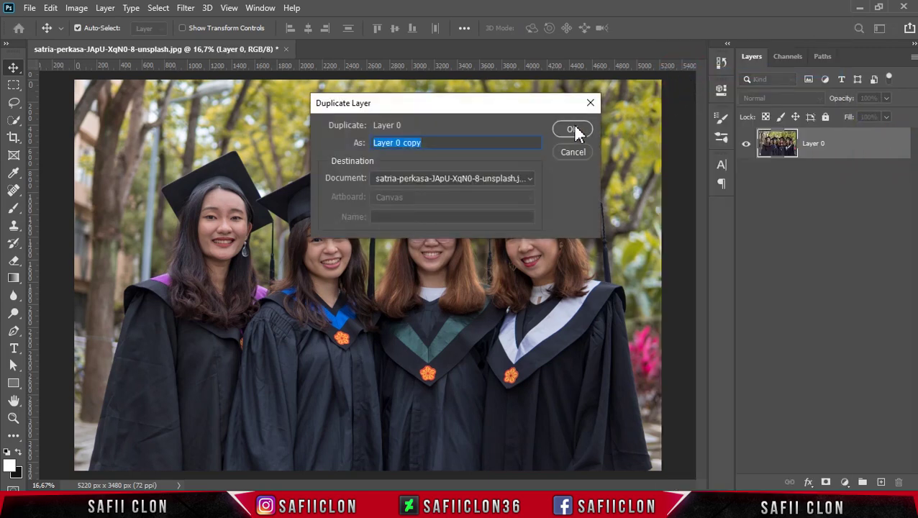
pyautogui.click(572, 130)
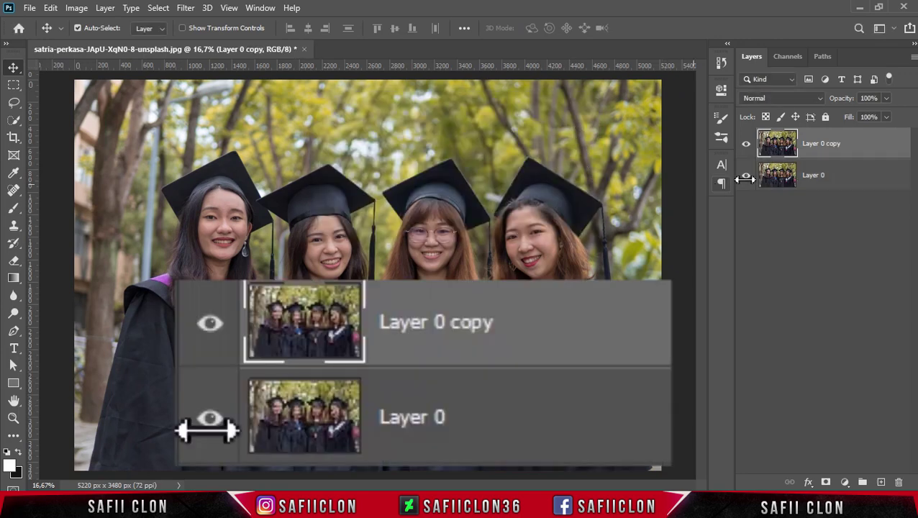
# Step: Rename the copy EDIT and the original layer ORIGINAL, with EDIT selected
pyautogui.doubleClick(820, 146)
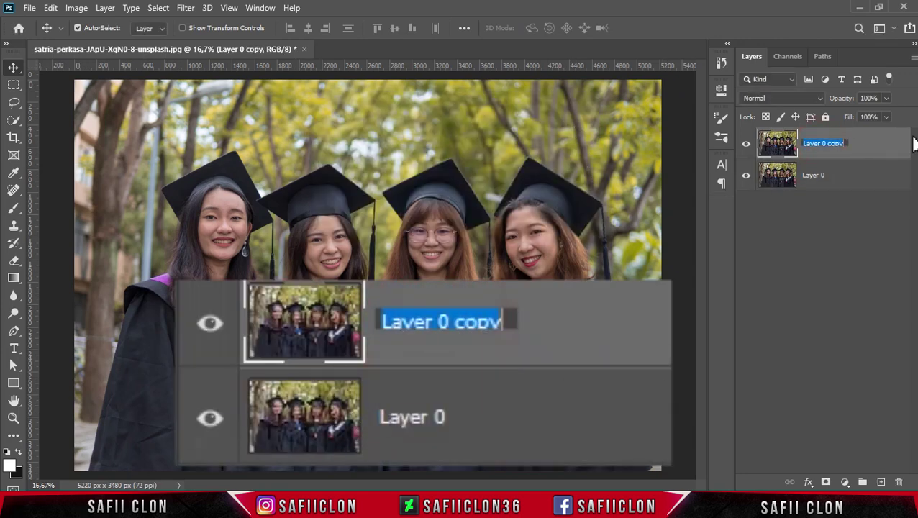
pyautogui.write('EDIT')
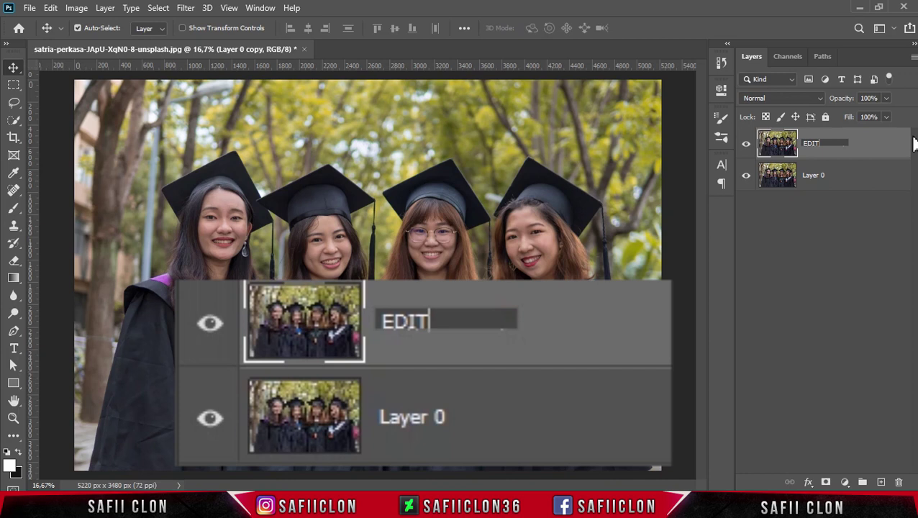
pyautogui.click(817, 178)
pyautogui.doubleClick(813, 176)
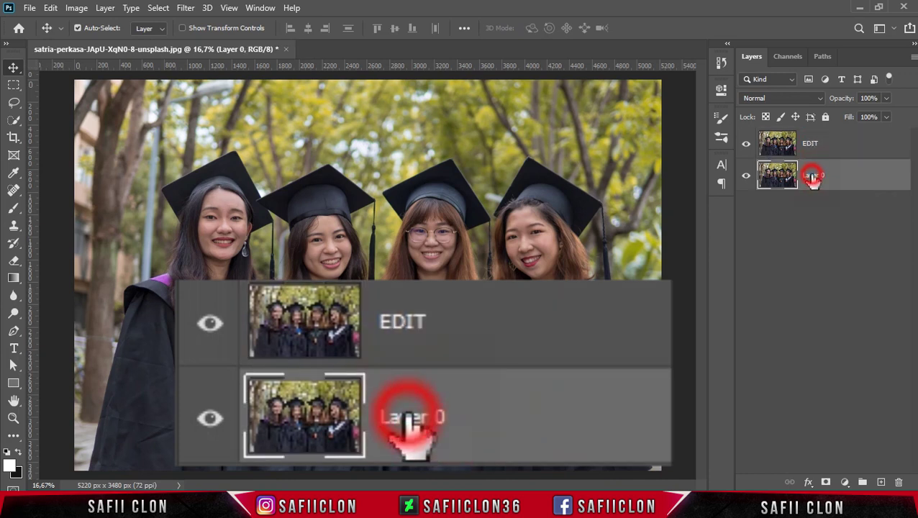
pyautogui.write('OR')
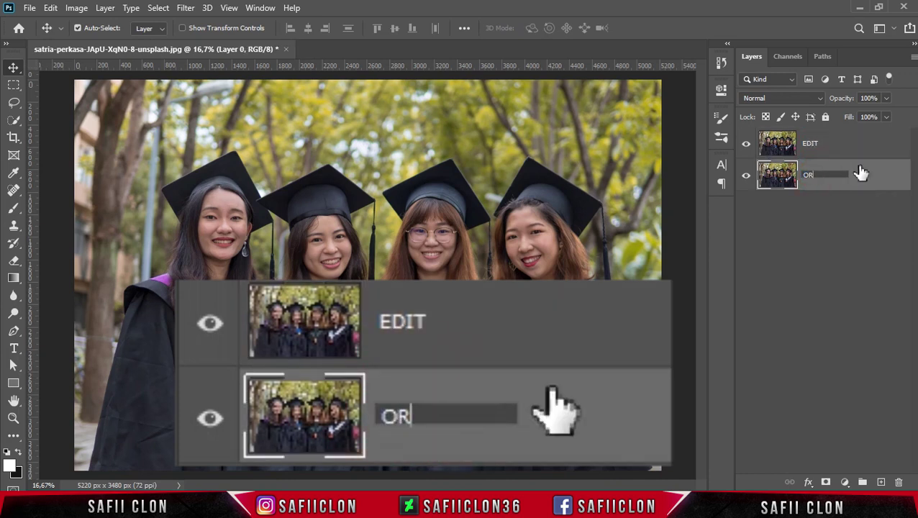
pyautogui.write('IGINAL')
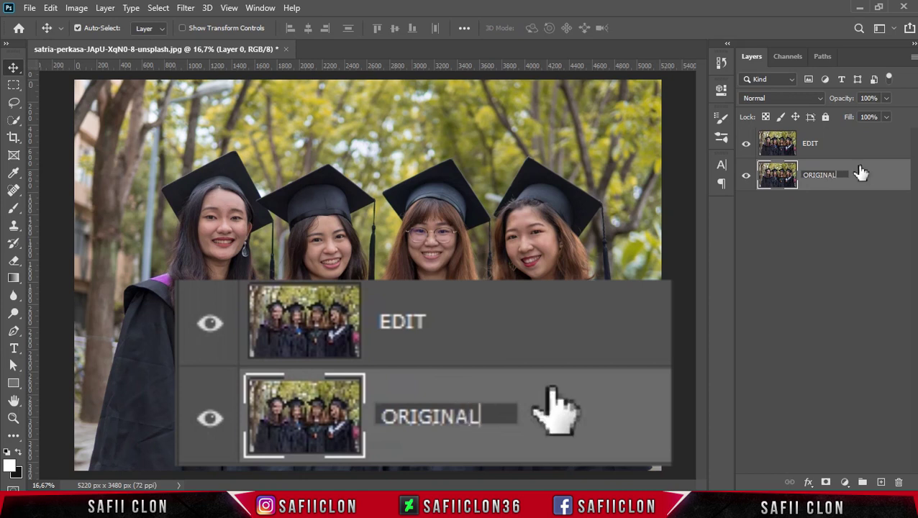
pyautogui.click(861, 173)
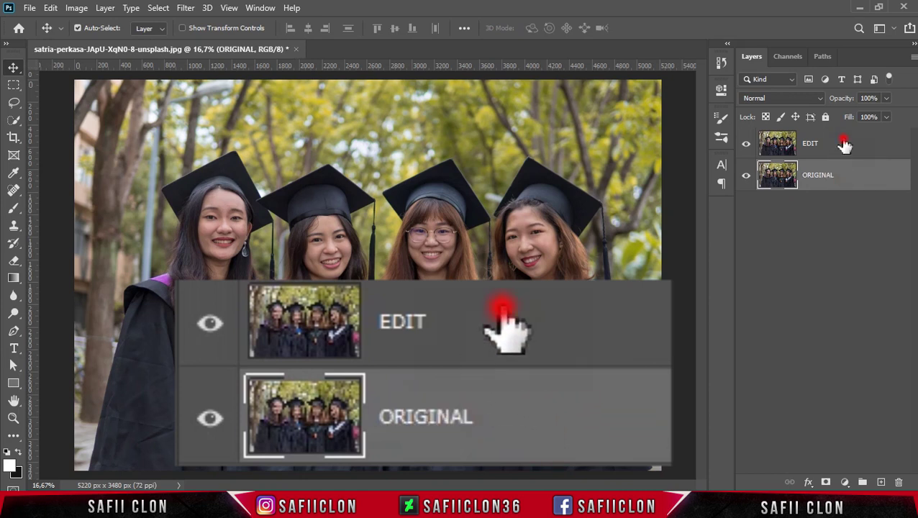
pyautogui.click(845, 145)
pyautogui.rightClick(840, 144)
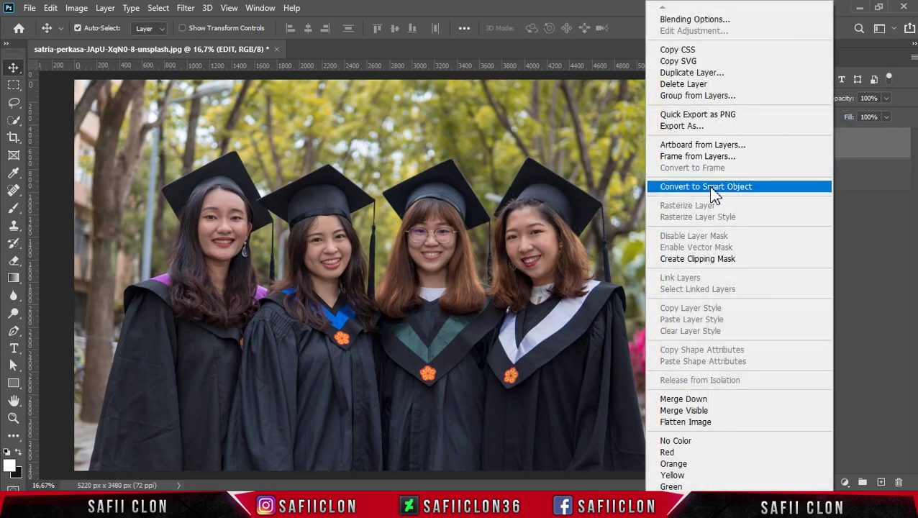
# Step: Convert EDIT to a smart object and launch the Camera Raw Filter on it
pyautogui.click(711, 189)
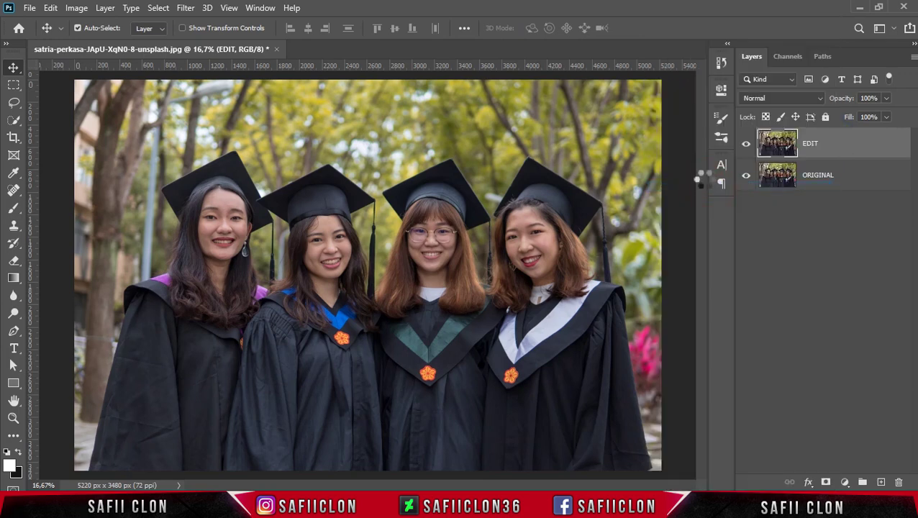
pyautogui.click(835, 146)
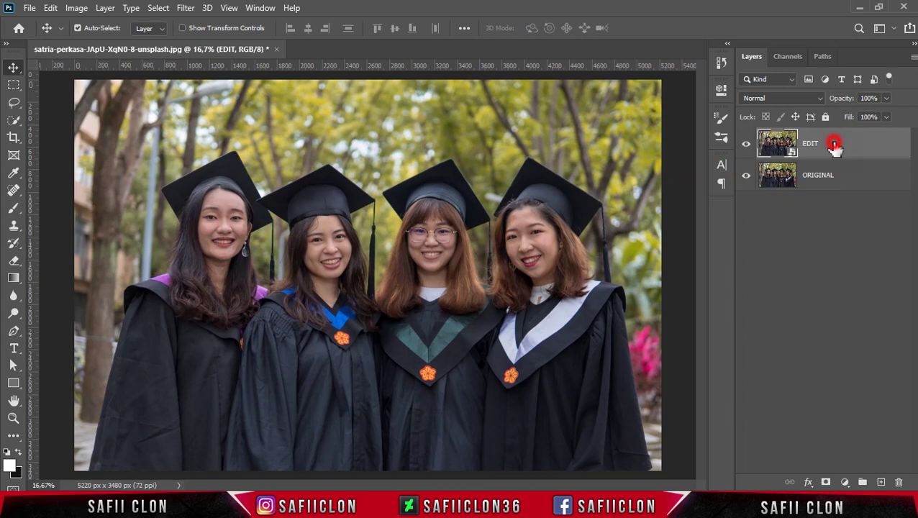
pyautogui.click(185, 8)
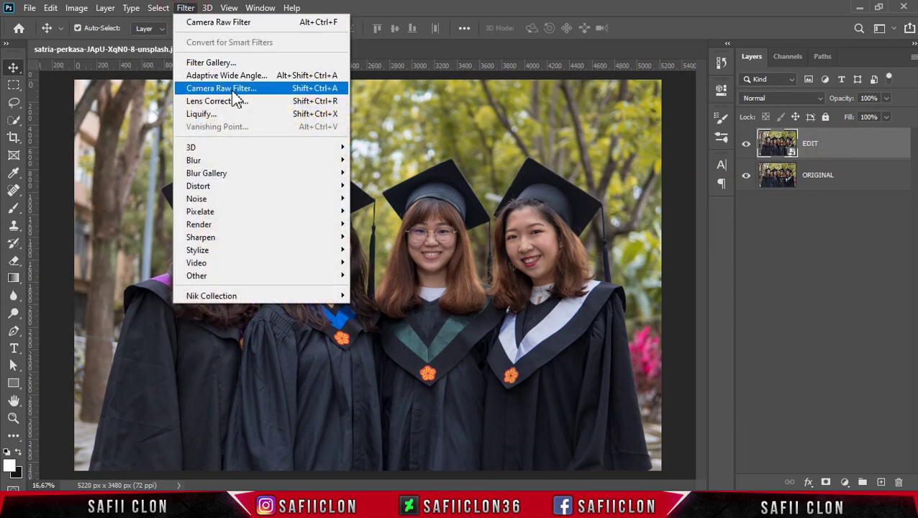
pyautogui.click(226, 91)
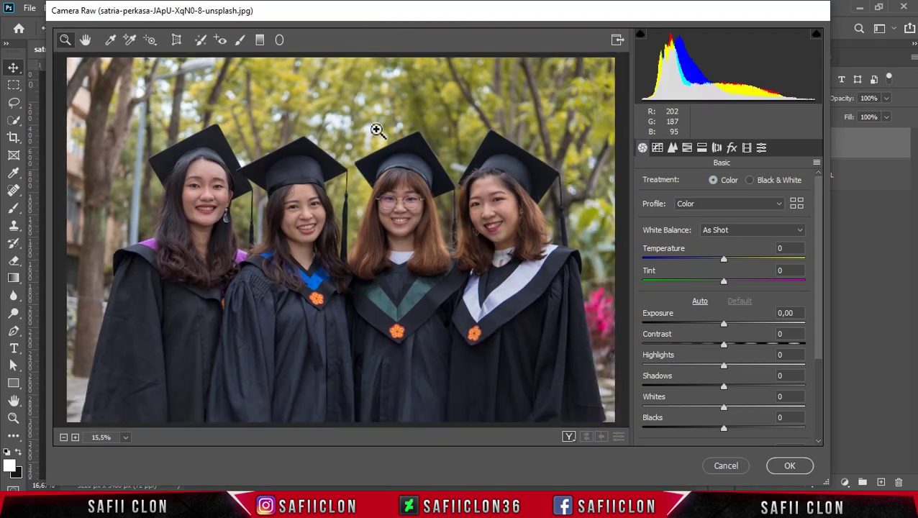
# Step: Warm the white balance; set Exposure +0.40, Contrast +11, Highlights -63, Shadows +38
pyautogui.moveTo(823, 233); pyautogui.dragTo(822, 257)
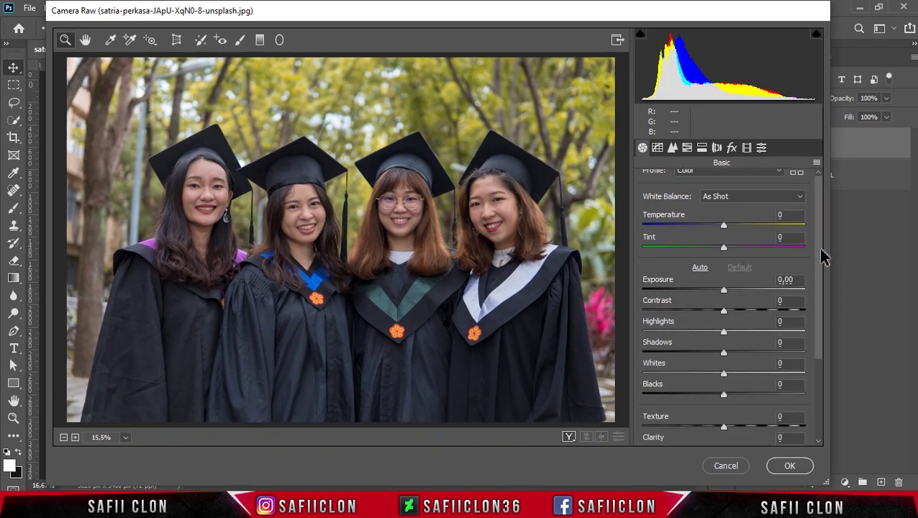
pyautogui.moveTo(726, 226); pyautogui.dragTo(733, 226)
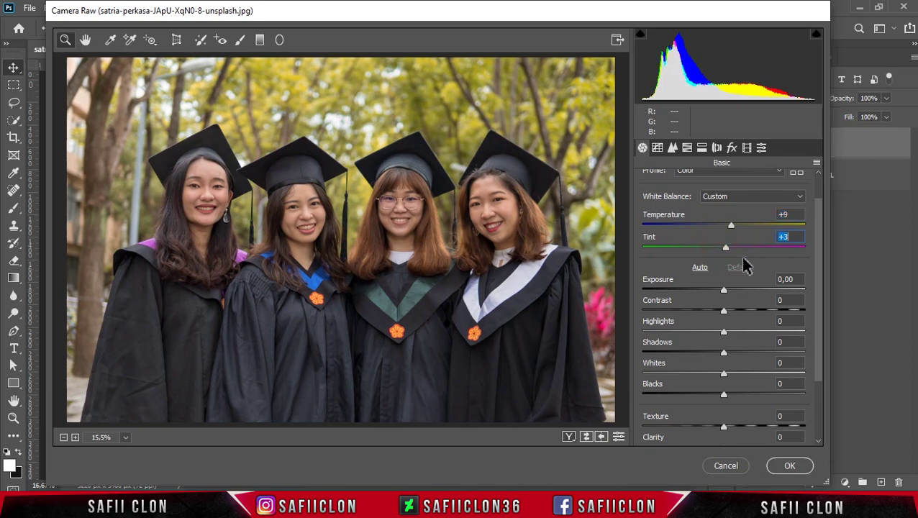
pyautogui.moveTo(724, 290); pyautogui.dragTo(731, 291)
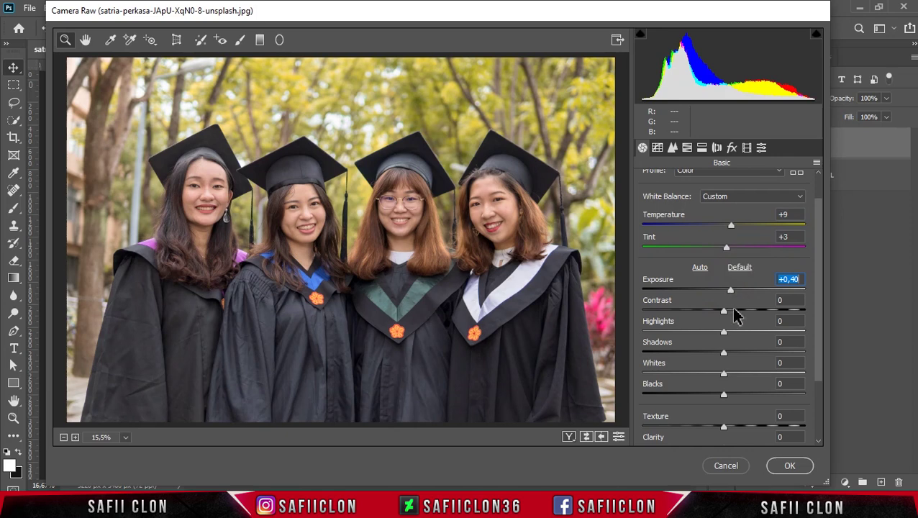
pyautogui.moveTo(725, 316); pyautogui.dragTo(735, 320)
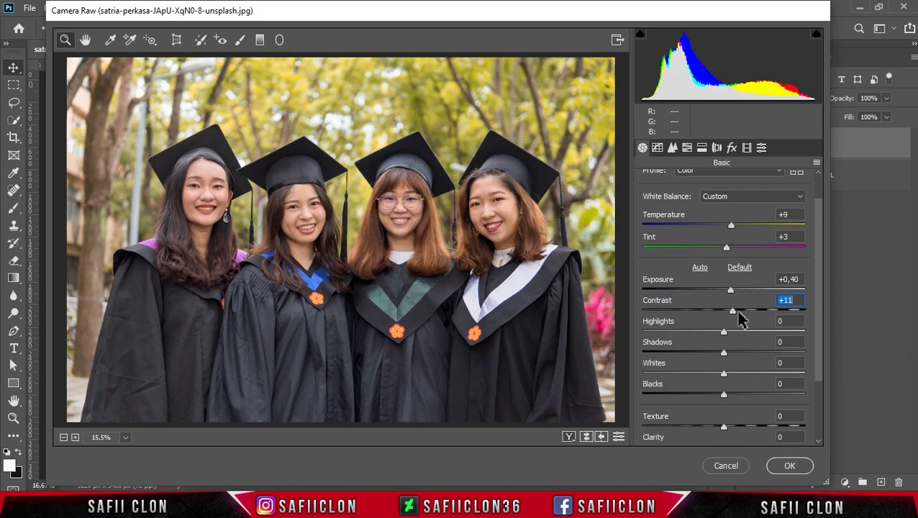
pyautogui.moveTo(724, 333); pyautogui.dragTo(681, 335)
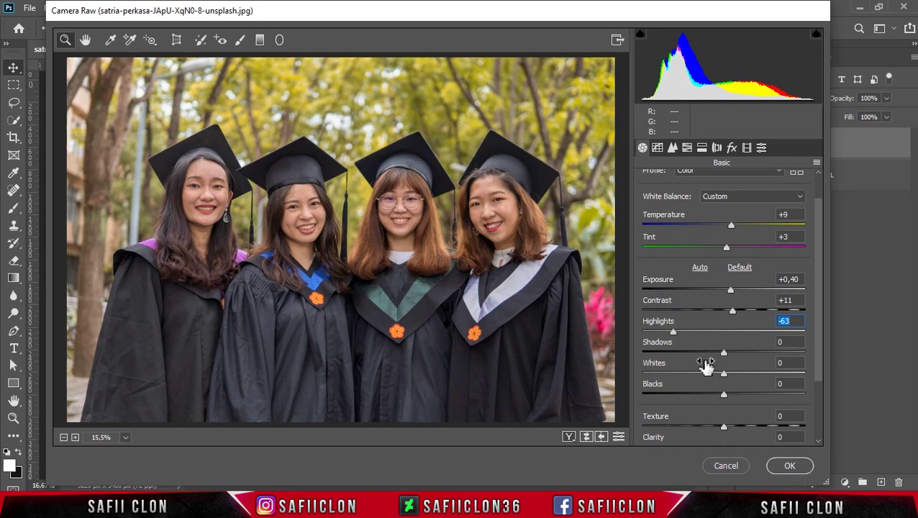
pyautogui.moveTo(722, 352); pyautogui.dragTo(750, 353)
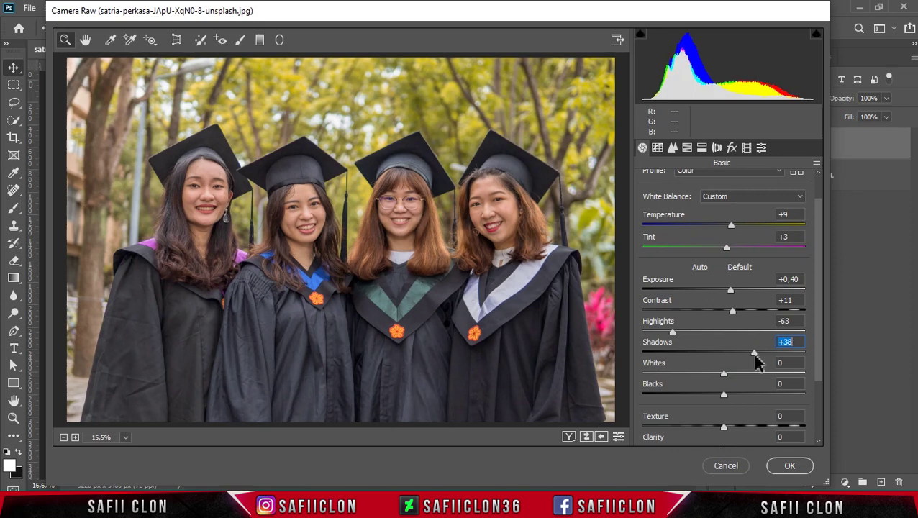
# Step: Set Whites +20, Blacks -29, Clarity +13 and Vibrance +48
pyautogui.moveTo(820, 348); pyautogui.dragTo(822, 380)
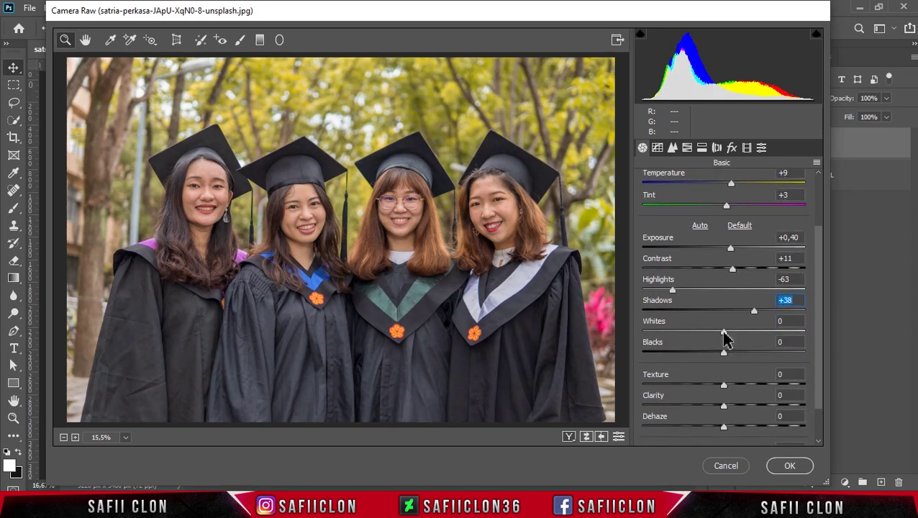
pyautogui.moveTo(724, 335); pyautogui.dragTo(737, 334)
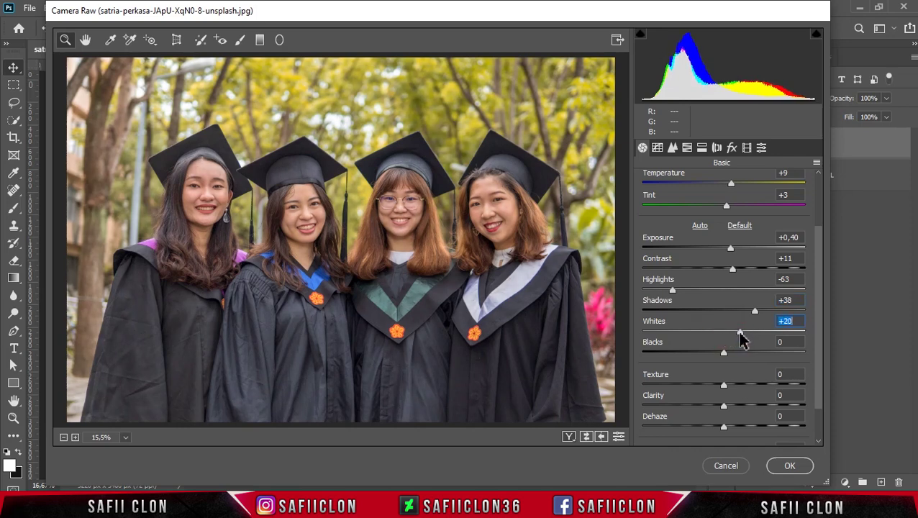
pyautogui.moveTo(725, 357); pyautogui.dragTo(701, 354)
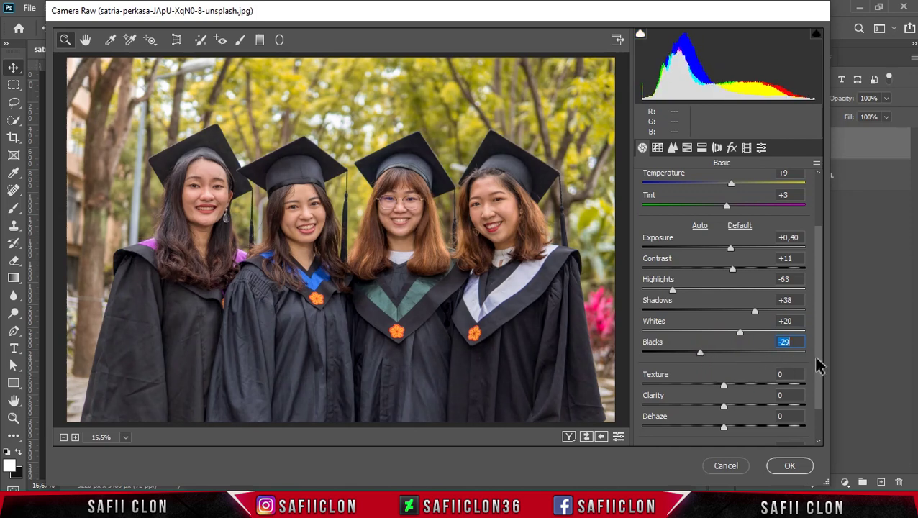
pyautogui.moveTo(818, 365); pyautogui.dragTo(823, 395)
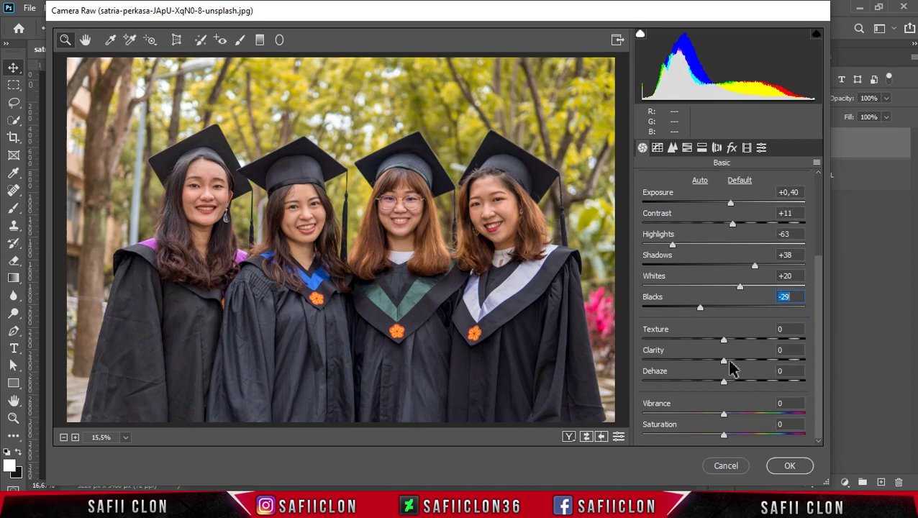
pyautogui.moveTo(725, 360)
pyautogui.mouseDown()
pyautogui.moveTo(735, 359)
pyautogui.moveTo(732, 381)
pyautogui.mouseUp()
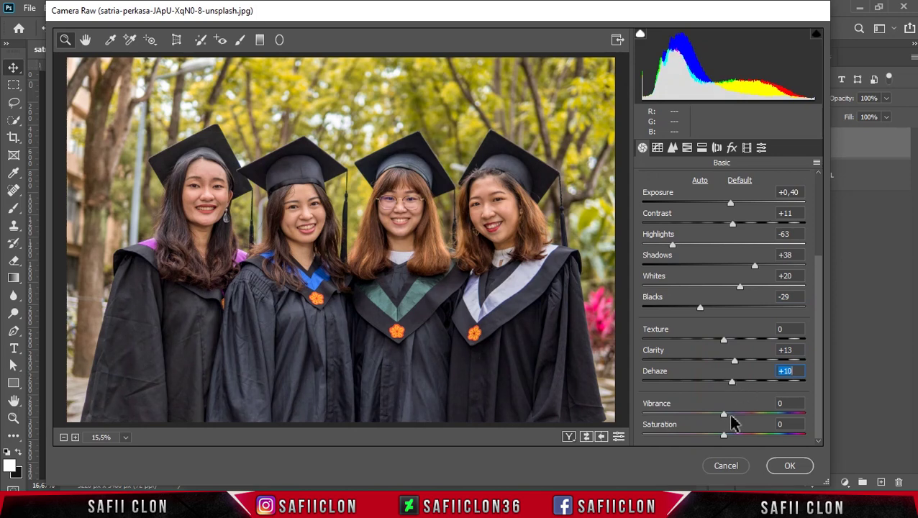
pyautogui.moveTo(726, 417); pyautogui.dragTo(759, 415)
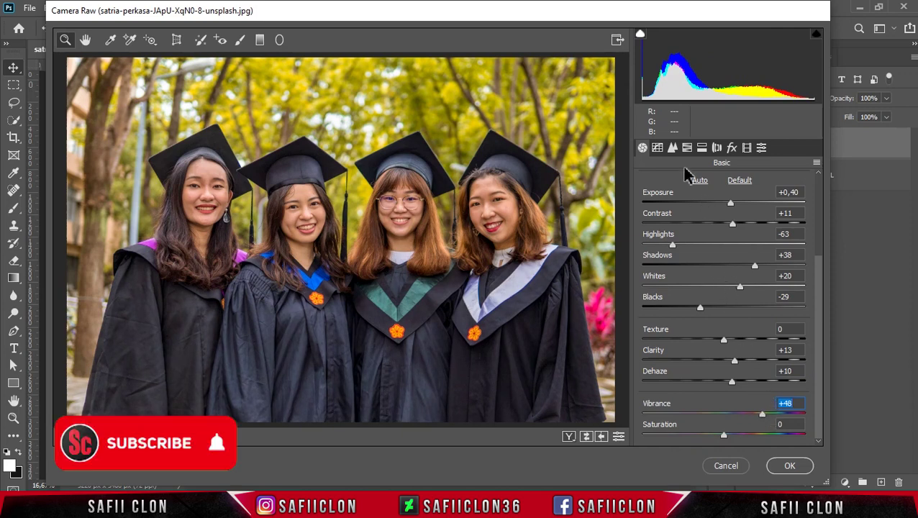
pyautogui.click(658, 149)
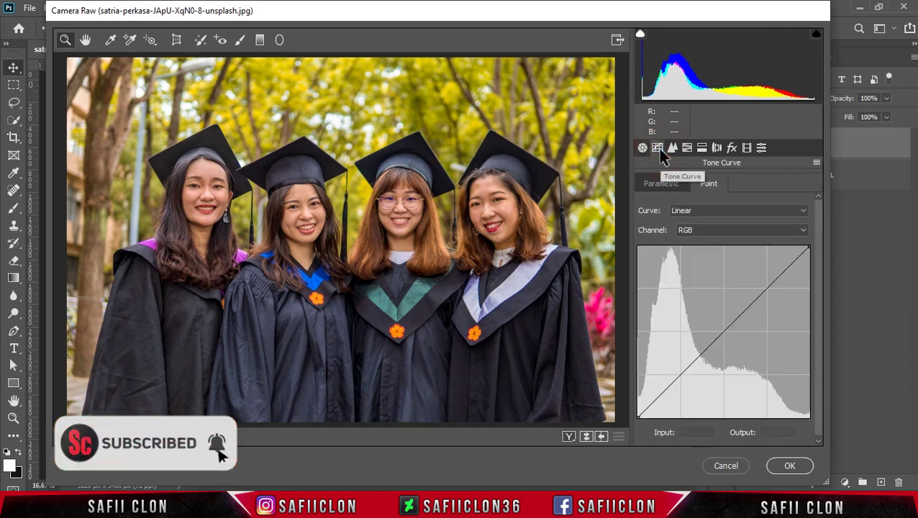
# Step: On the RGB point curve, add points mapping 135 to 128 and 60 to 52
pyautogui.click(721, 230)
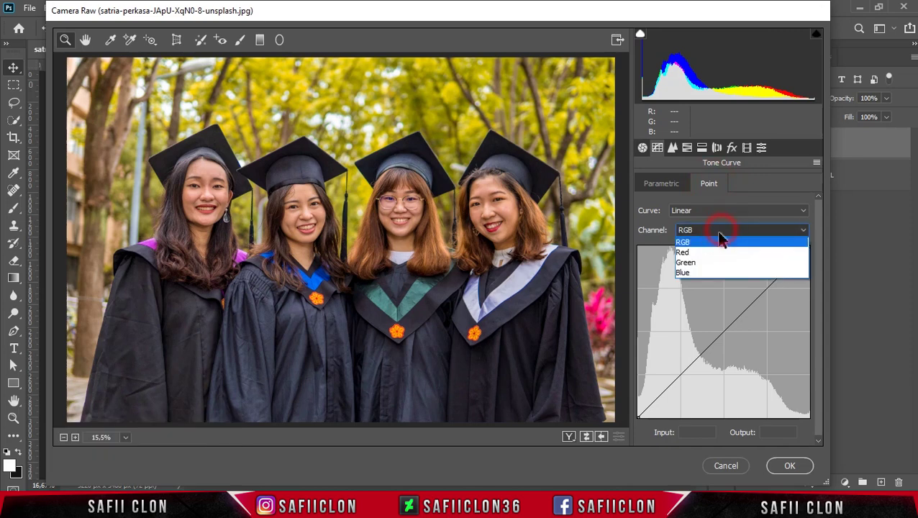
pyautogui.click(693, 244)
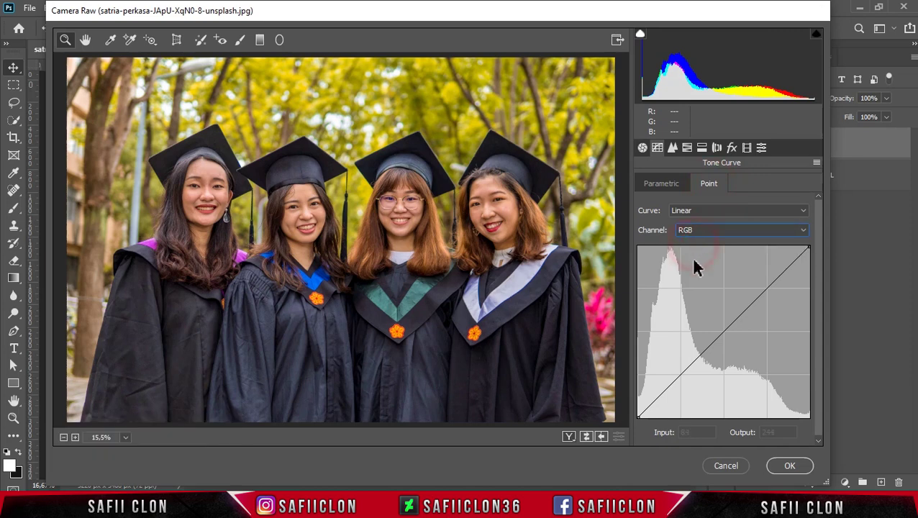
pyautogui.click(722, 331)
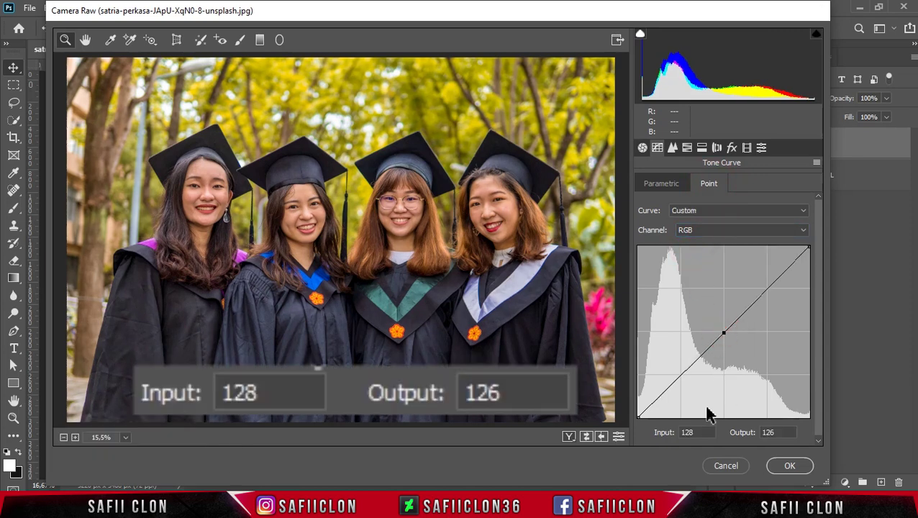
pyautogui.click(694, 431)
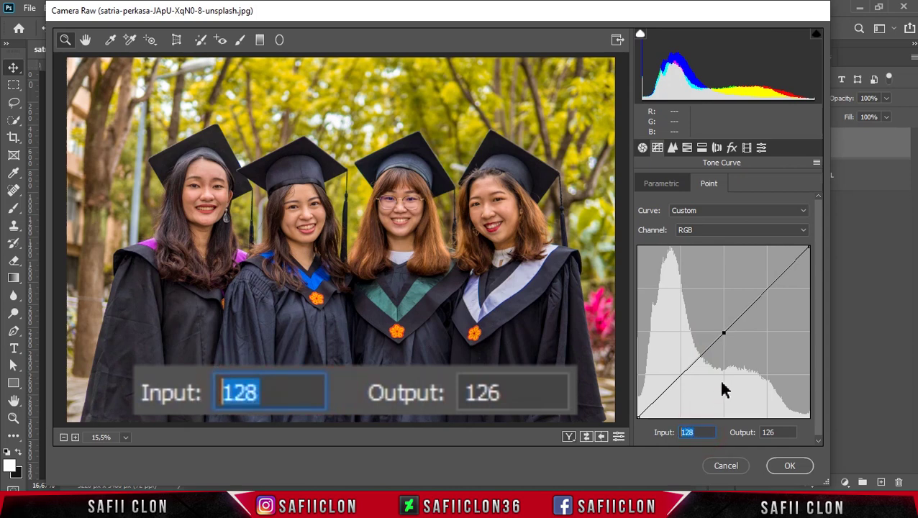
pyautogui.write('135')
pyautogui.click(766, 432)
pyautogui.write('12')
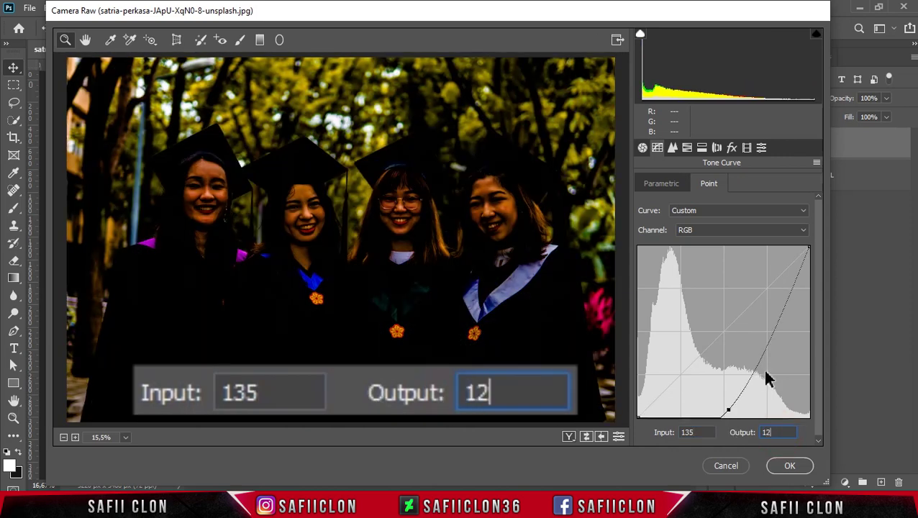
pyautogui.write('8')
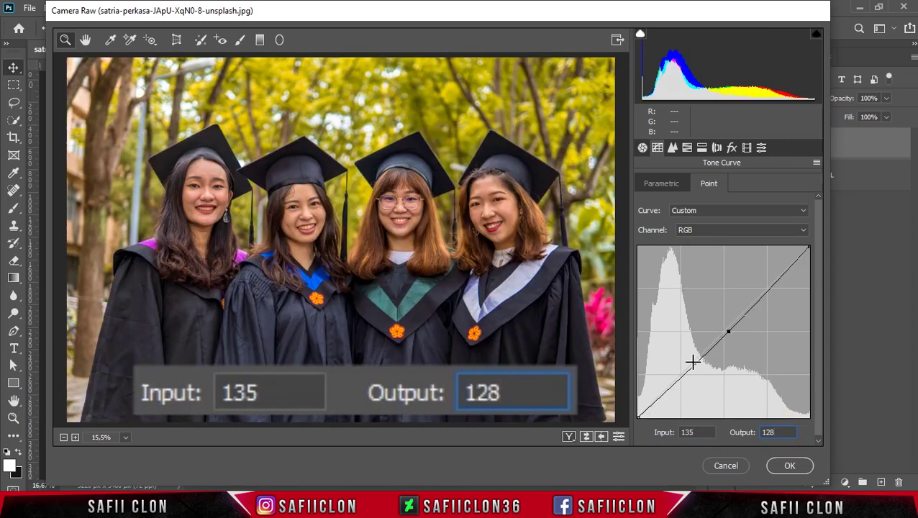
pyautogui.click(684, 373)
pyautogui.click(685, 432)
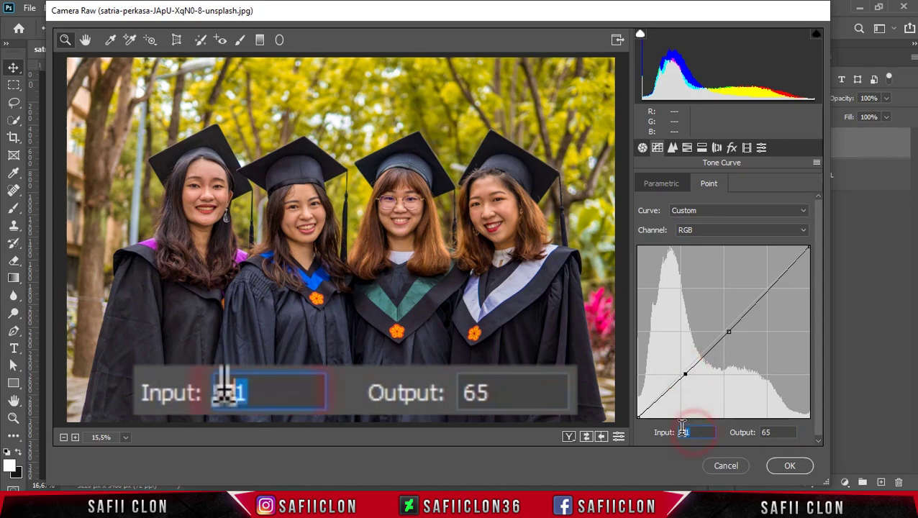
pyautogui.write('60')
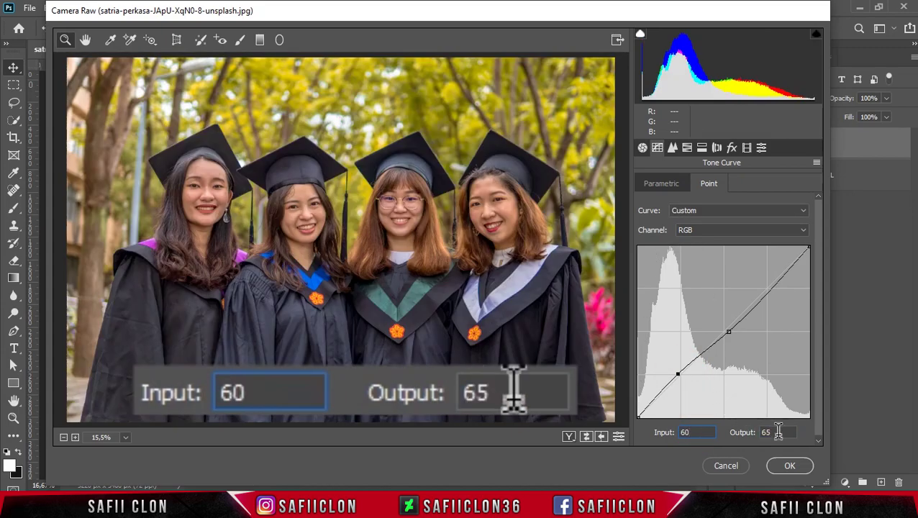
pyautogui.doubleClick(766, 433)
pyautogui.write('52')
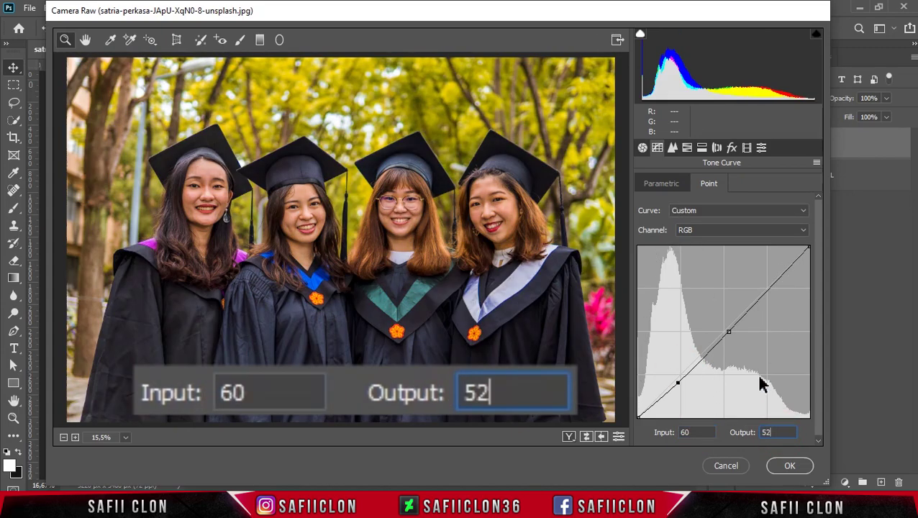
# Step: Set the black endpoint to 0→9 and add a highlight point 194→199
pyautogui.click(638, 416)
pyautogui.doubleClick(694, 429)
pyautogui.write('0')
pyautogui.doubleClick(771, 432)
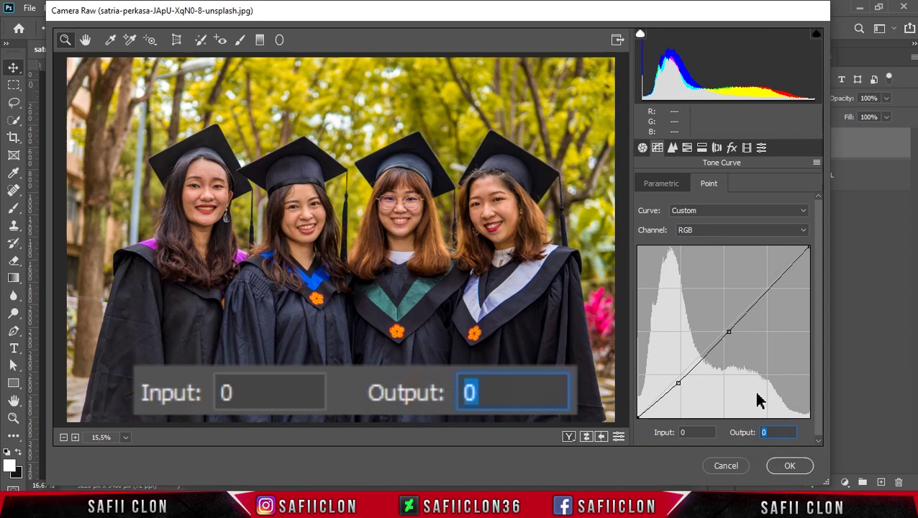
pyautogui.write('9')
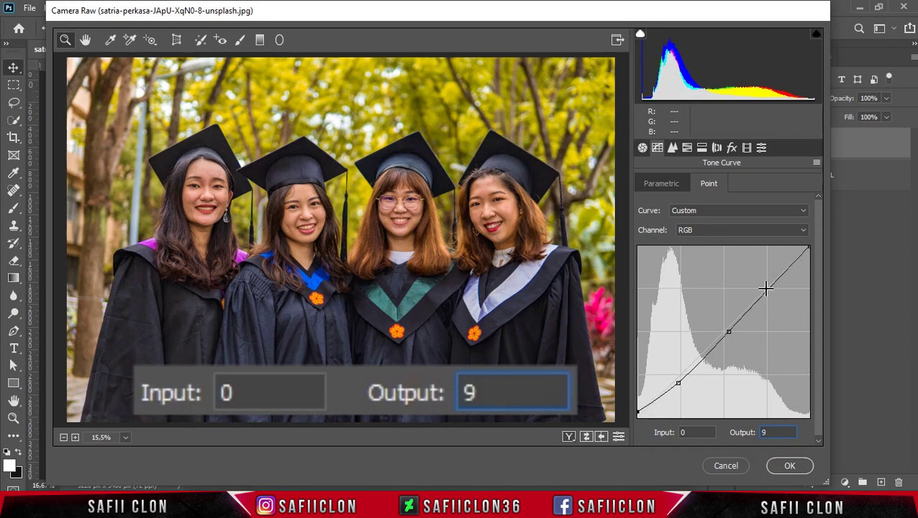
pyautogui.click(768, 290)
pyautogui.doubleClick(702, 432)
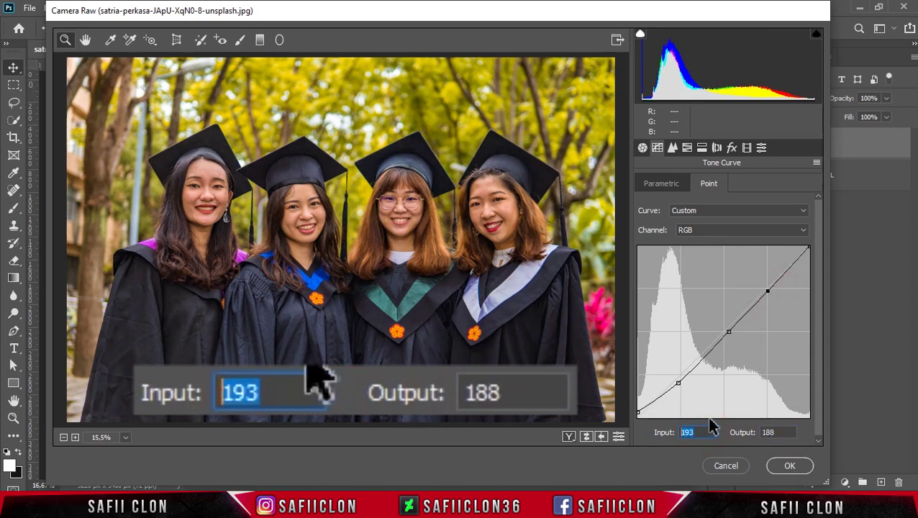
pyautogui.write('19')
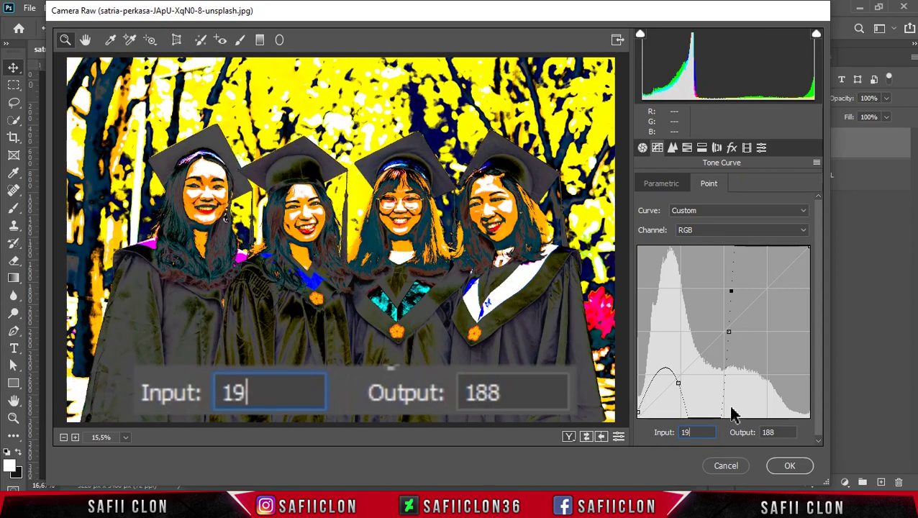
pyautogui.write('4')
pyautogui.doubleClick(769, 432)
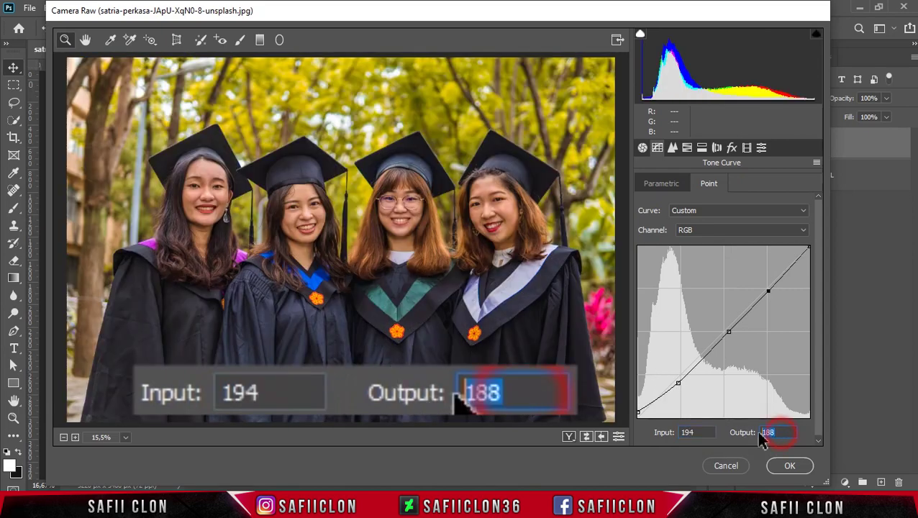
pyautogui.write('199')
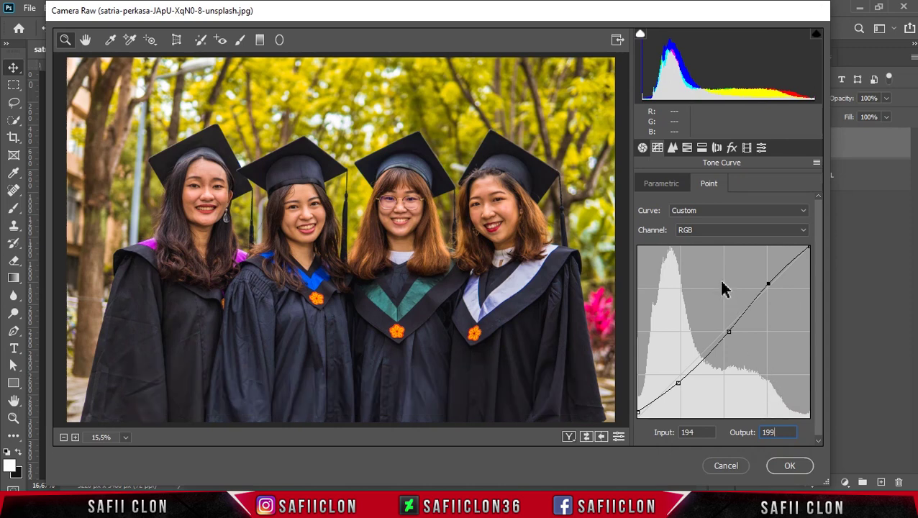
pyautogui.click(673, 148)
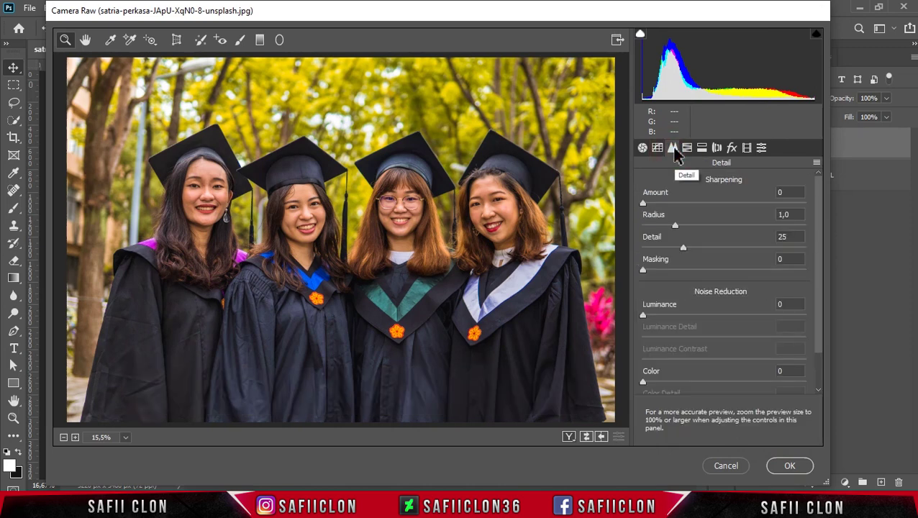
# Step: Set Luminance noise reduction 24, then Hue: Reds +18, Oranges -9, Yellows -38, Greens -100, Blues -30
pyautogui.moveTo(647, 315); pyautogui.dragTo(671, 315)
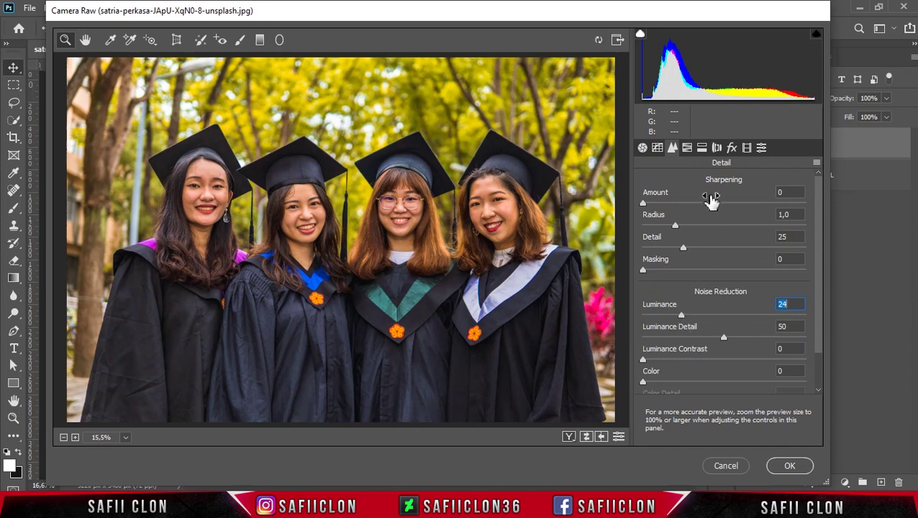
pyautogui.click(687, 148)
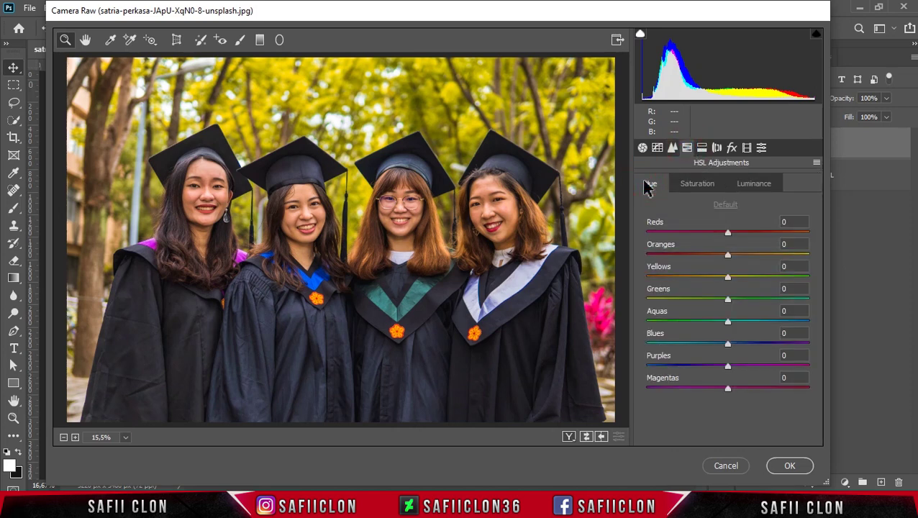
pyautogui.moveTo(728, 231); pyautogui.dragTo(745, 239)
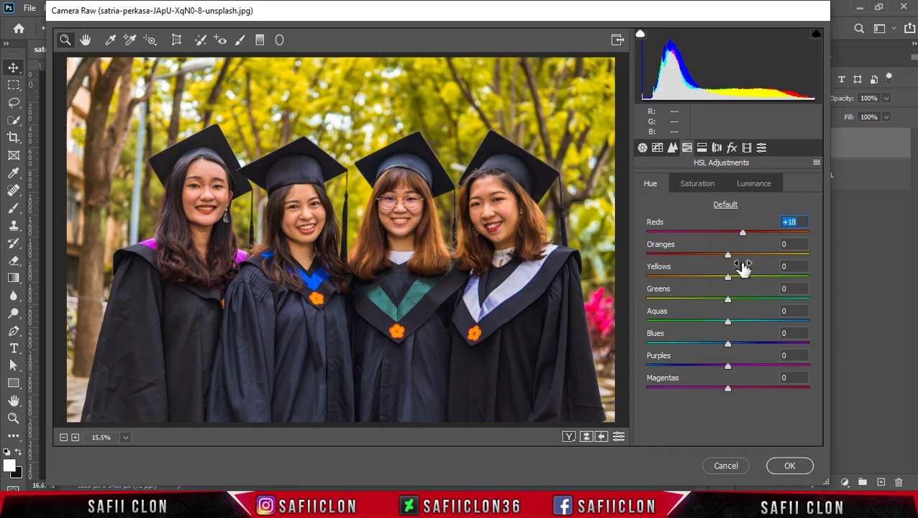
pyautogui.moveTo(728, 258); pyautogui.dragTo(724, 261)
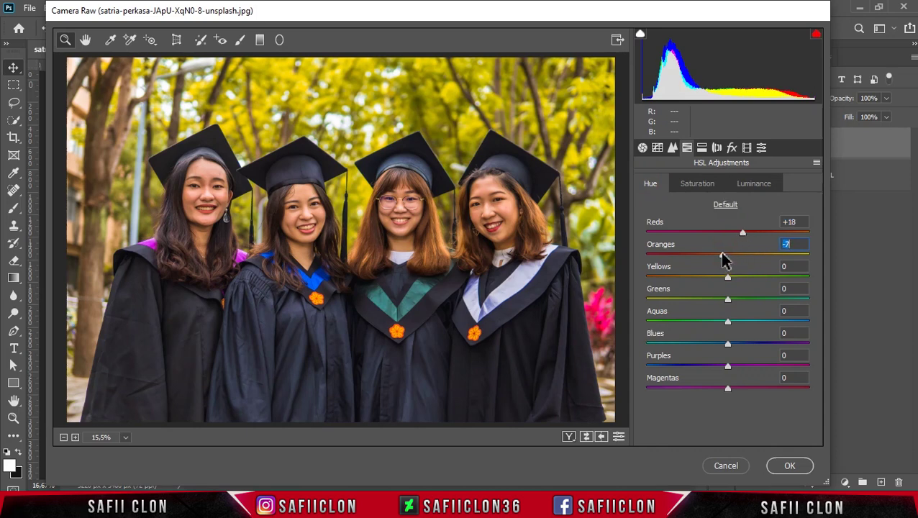
pyautogui.moveTo(728, 279); pyautogui.dragTo(698, 283)
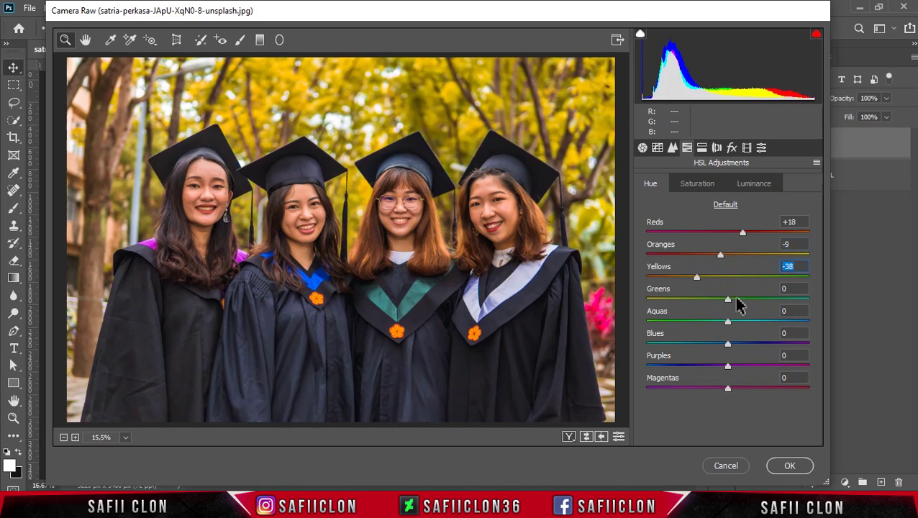
pyautogui.moveTo(727, 299); pyautogui.dragTo(635, 307)
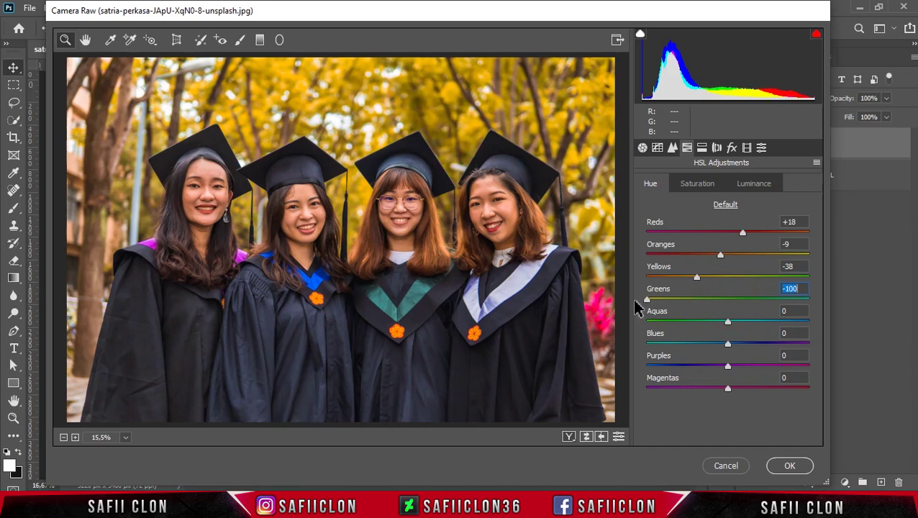
pyautogui.moveTo(728, 345)
pyautogui.mouseDown()
pyautogui.moveTo(697, 346)
pyautogui.moveTo(716, 347)
pyautogui.moveTo(703, 349)
pyautogui.mouseUp()
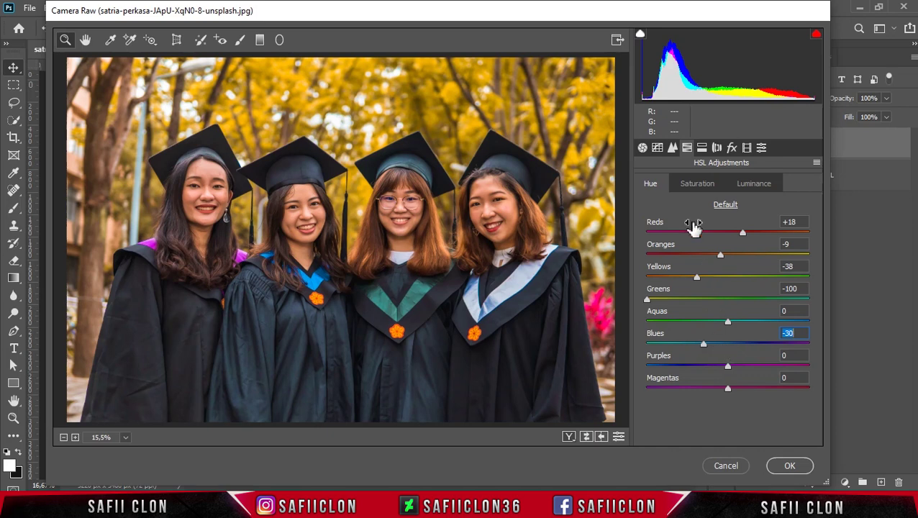
# Step: Set HSL Saturation: Reds -22, Oranges -16, Yellows -19, Greens -31, Aquas -100, Blues -18, Purples -100, Magentas -89
pyautogui.click(688, 184)
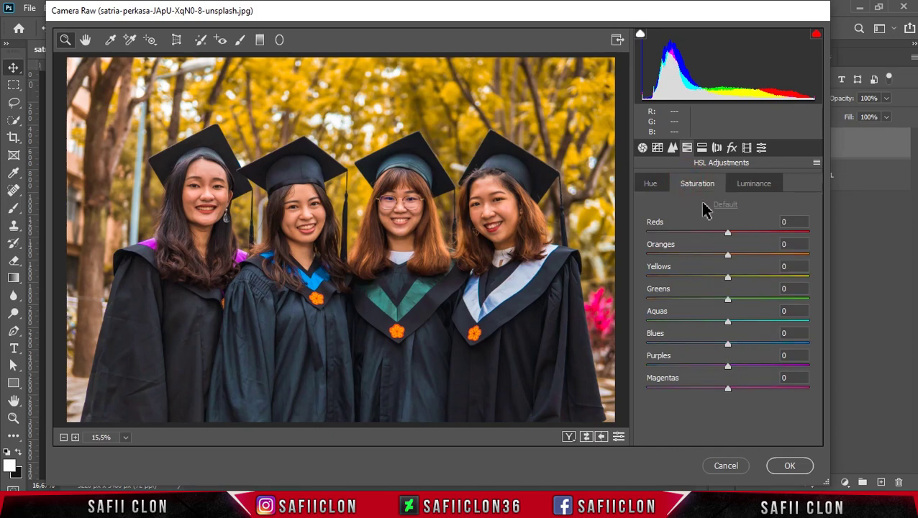
pyautogui.moveTo(729, 236); pyautogui.dragTo(712, 232)
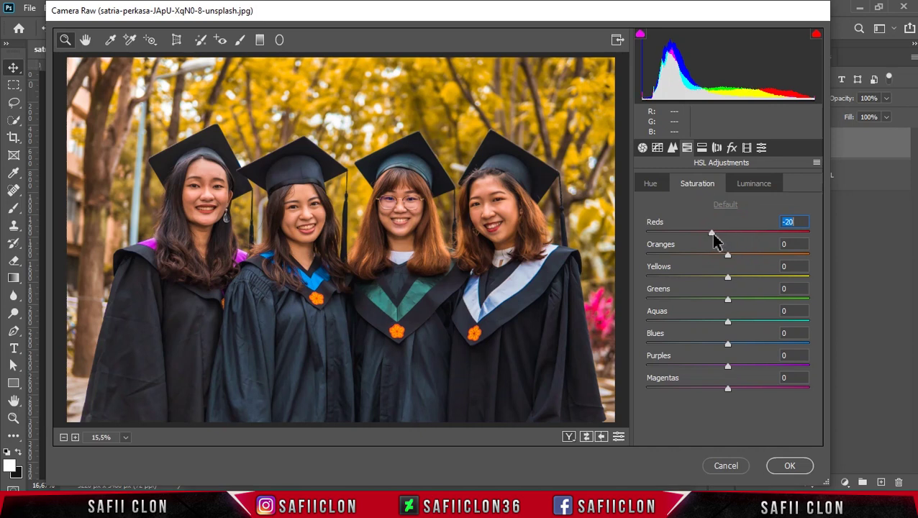
pyautogui.moveTo(727, 255); pyautogui.dragTo(715, 260)
pyautogui.moveTo(728, 277)
pyautogui.mouseDown()
pyautogui.moveTo(744, 276)
pyautogui.moveTo(715, 278)
pyautogui.mouseUp()
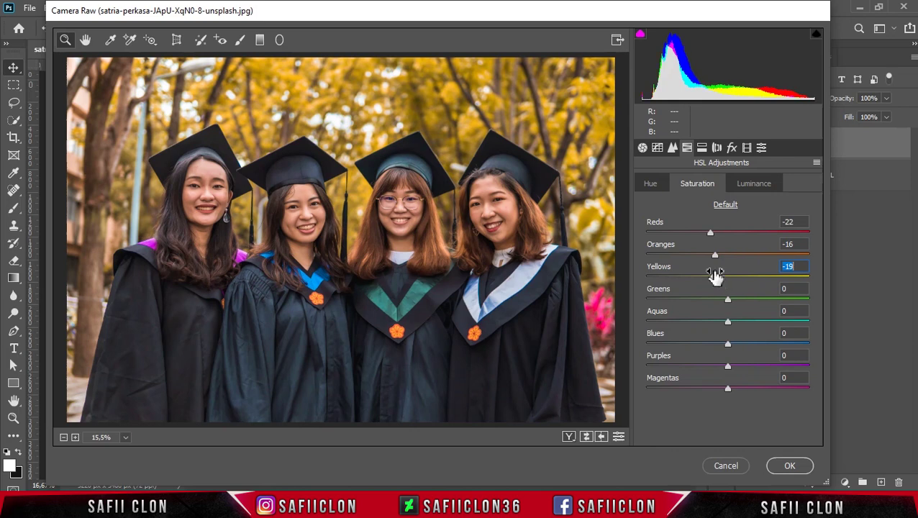
pyautogui.moveTo(729, 301); pyautogui.dragTo(706, 302)
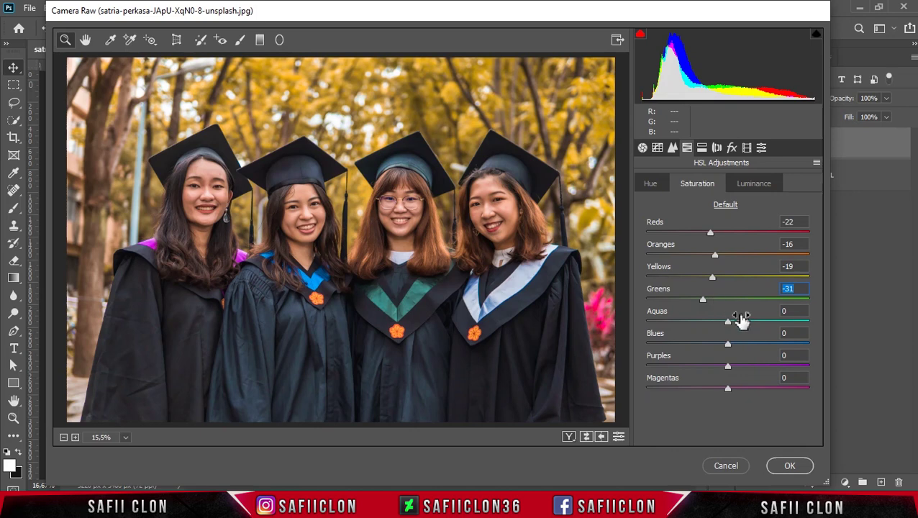
pyautogui.moveTo(727, 322); pyautogui.dragTo(644, 323)
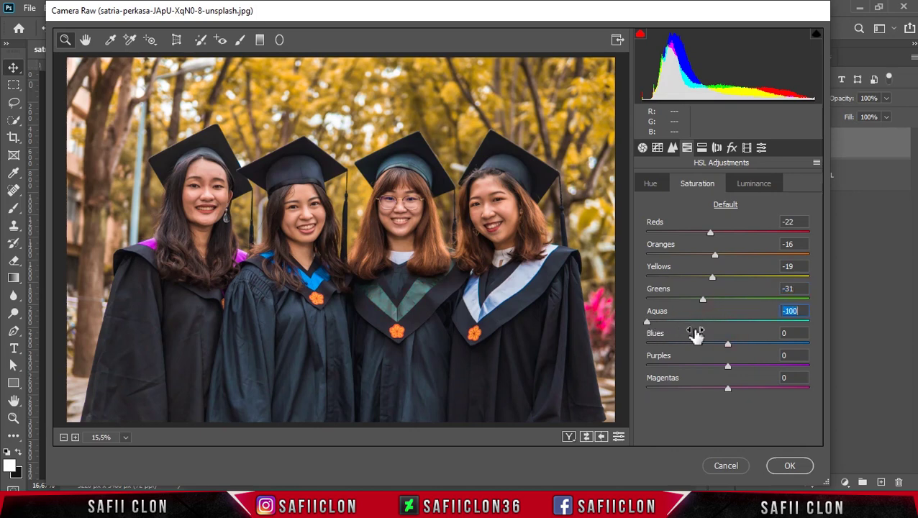
pyautogui.moveTo(728, 344); pyautogui.dragTo(714, 345)
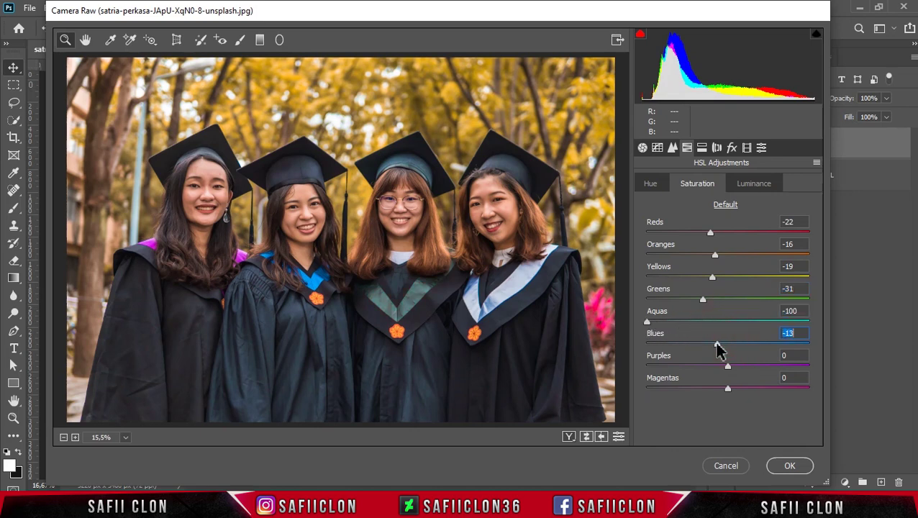
pyautogui.moveTo(728, 367); pyautogui.dragTo(647, 368)
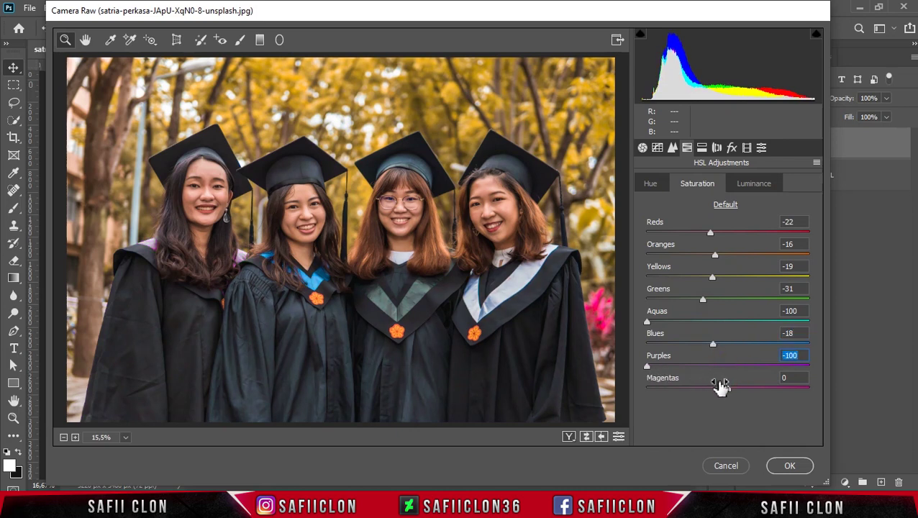
pyautogui.moveTo(705, 389); pyautogui.dragTo(655, 389)
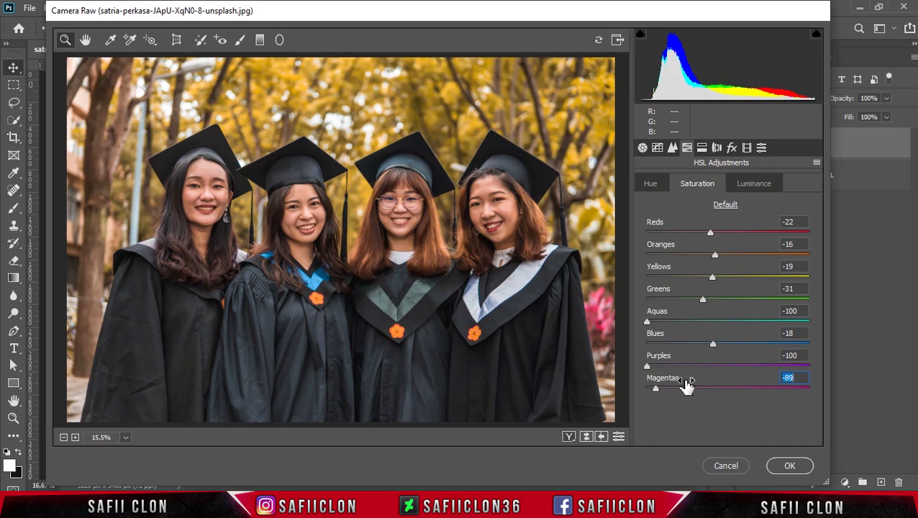
# Step: Set HSL Luminance to Oranges +20, Reds -7 and Blues +27
pyautogui.click(747, 190)
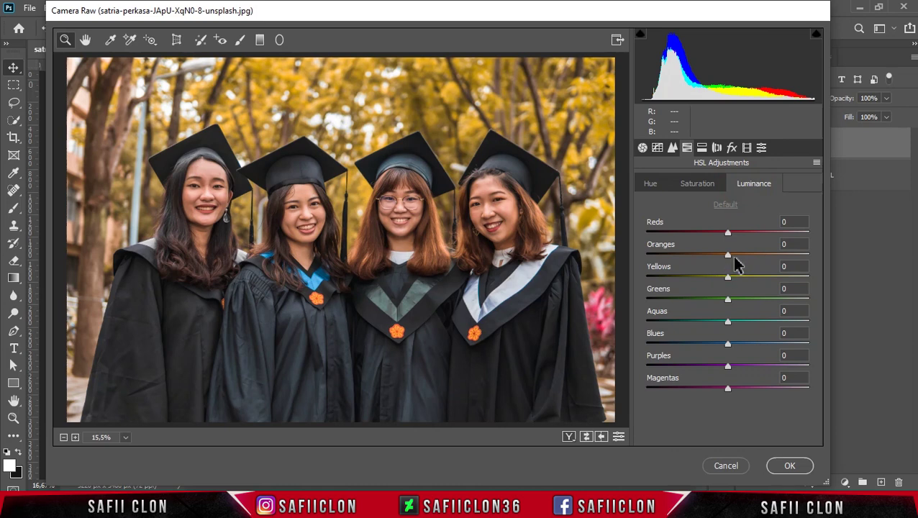
pyautogui.moveTo(730, 254); pyautogui.dragTo(740, 254)
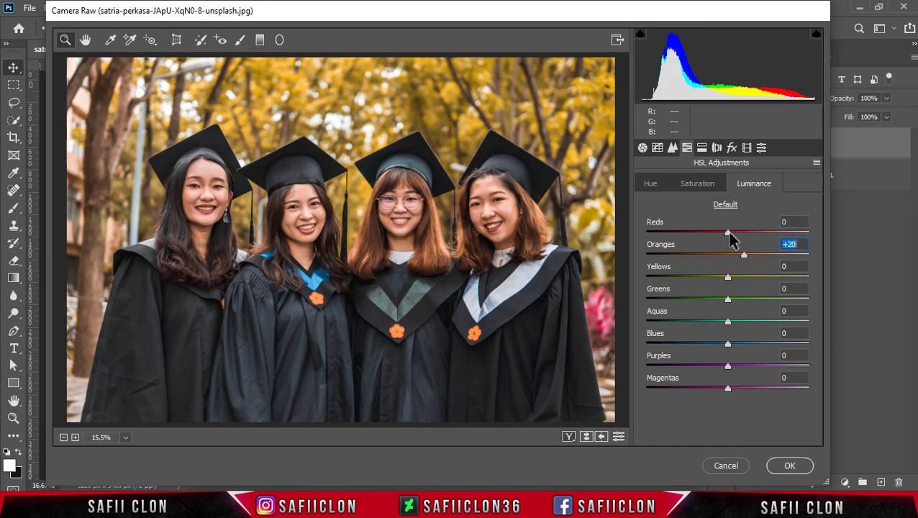
pyautogui.moveTo(735, 234)
pyautogui.mouseDown()
pyautogui.moveTo(720, 235)
pyautogui.moveTo(730, 236)
pyautogui.mouseUp()
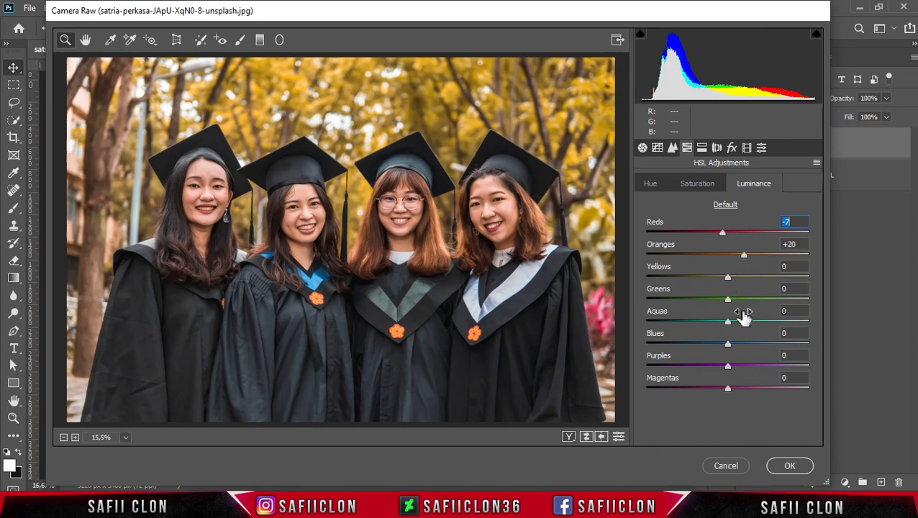
pyautogui.moveTo(731, 348); pyautogui.dragTo(753, 346)
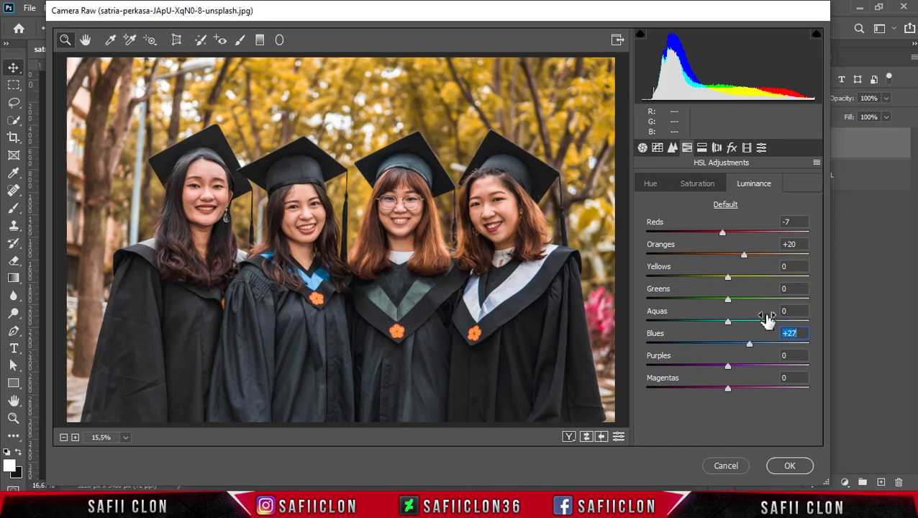
pyautogui.click(703, 149)
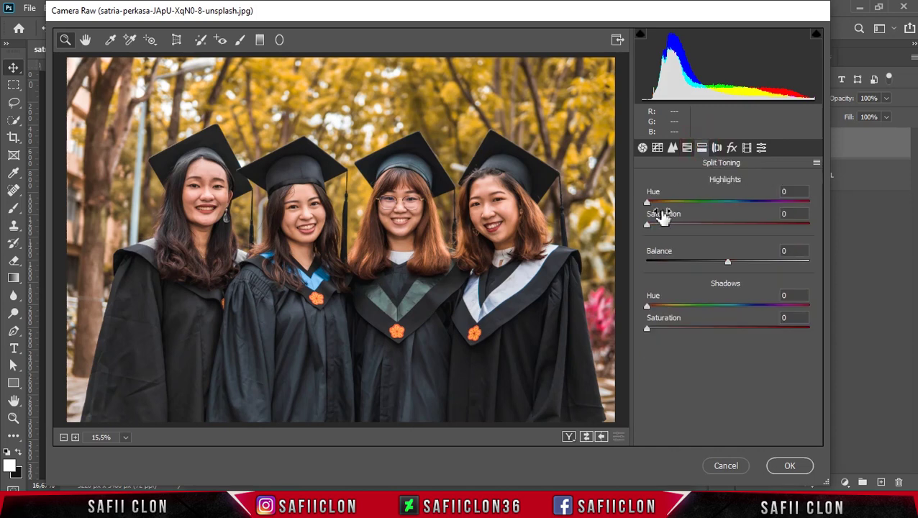
# Step: Split-tone with Highlights hue 38, Shadows hue 218, saturation 13 each, Balance +13
pyautogui.moveTo(650, 205)
pyautogui.mouseDown()
pyautogui.moveTo(668, 202)
pyautogui.moveTo(657, 228)
pyautogui.moveTo(668, 224)
pyautogui.mouseUp()
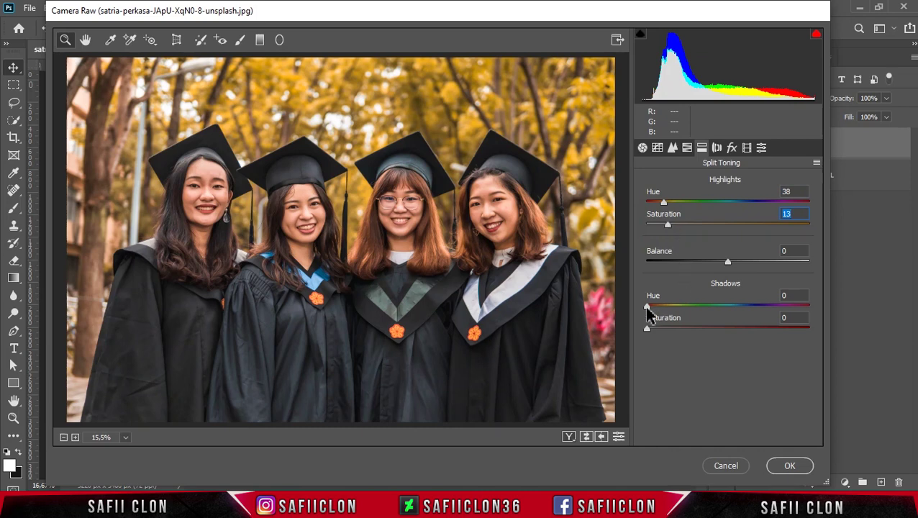
pyautogui.moveTo(651, 308); pyautogui.dragTo(757, 308)
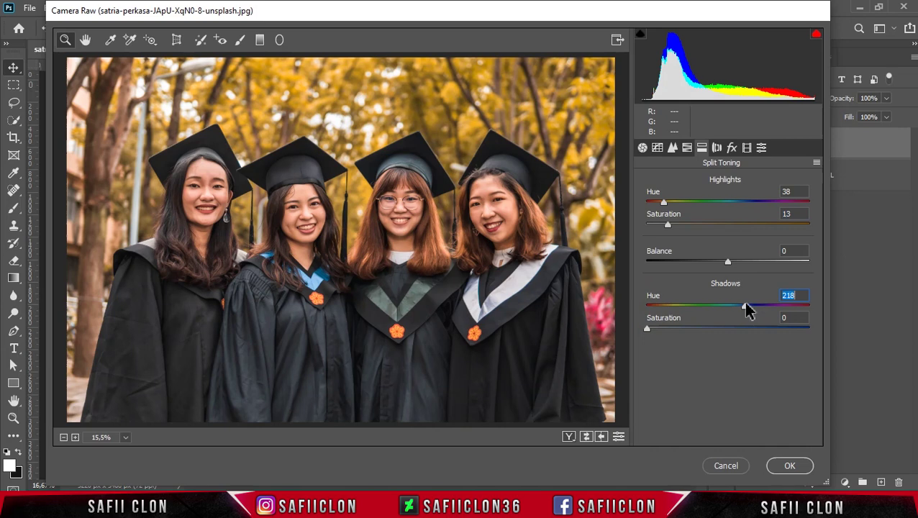
pyautogui.moveTo(650, 329); pyautogui.dragTo(671, 328)
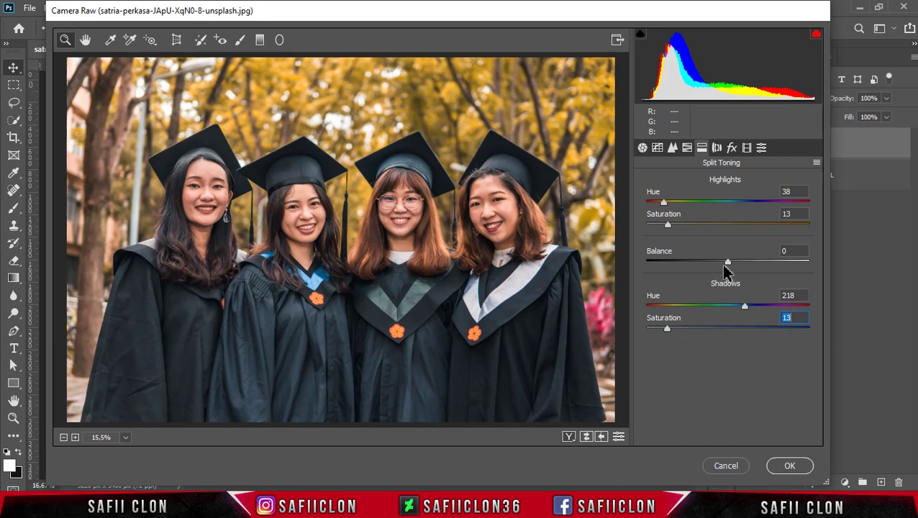
pyautogui.moveTo(729, 262); pyautogui.dragTo(741, 263)
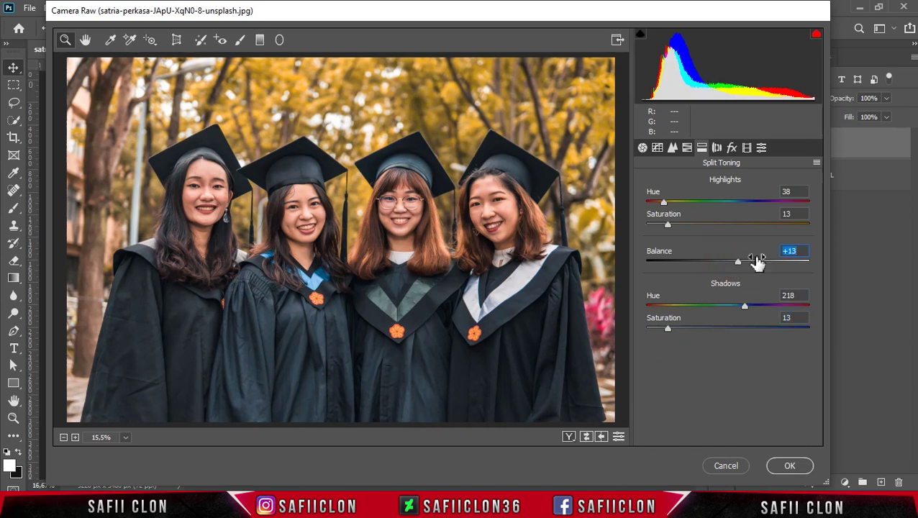
pyautogui.click(732, 147)
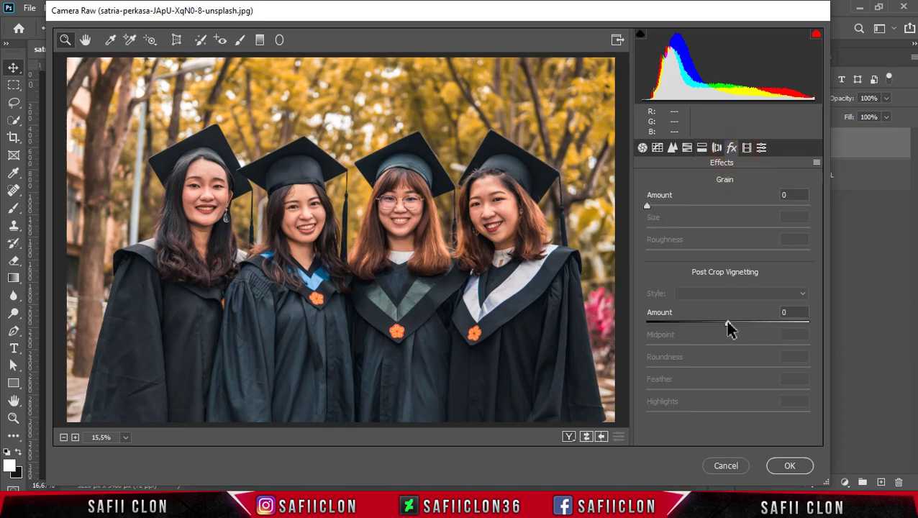
# Step: Set the post-crop vignette to Amount -15, Midpoint 45, Roundness +13, Feather 58
pyautogui.moveTo(729, 325); pyautogui.dragTo(718, 326)
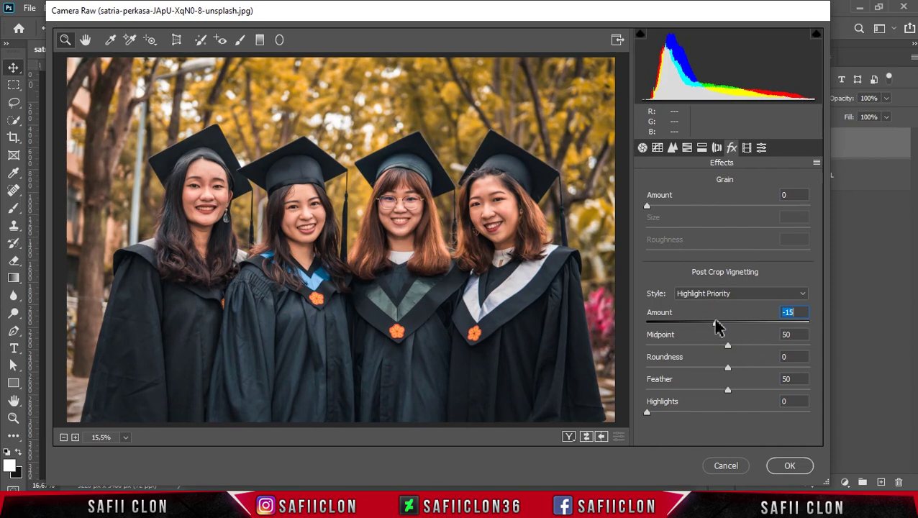
pyautogui.moveTo(728, 347); pyautogui.dragTo(722, 351)
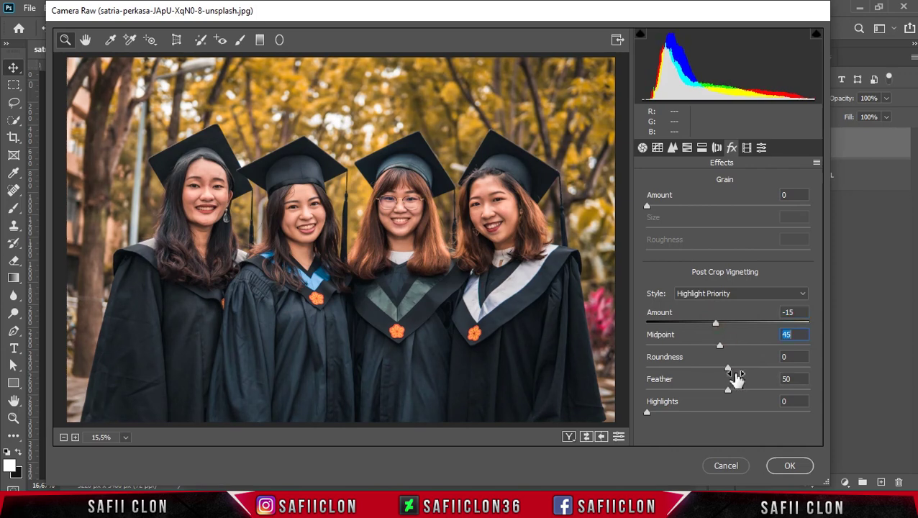
pyautogui.moveTo(728, 368)
pyautogui.mouseDown()
pyautogui.moveTo(695, 369)
pyautogui.moveTo(755, 369)
pyautogui.moveTo(723, 368)
pyautogui.moveTo(739, 369)
pyautogui.moveTo(729, 391)
pyautogui.moveTo(738, 388)
pyautogui.mouseUp()
# Step: Cycle through the Before/After preview layouts, then apply the Camera Raw filter
pyautogui.click(569, 437)
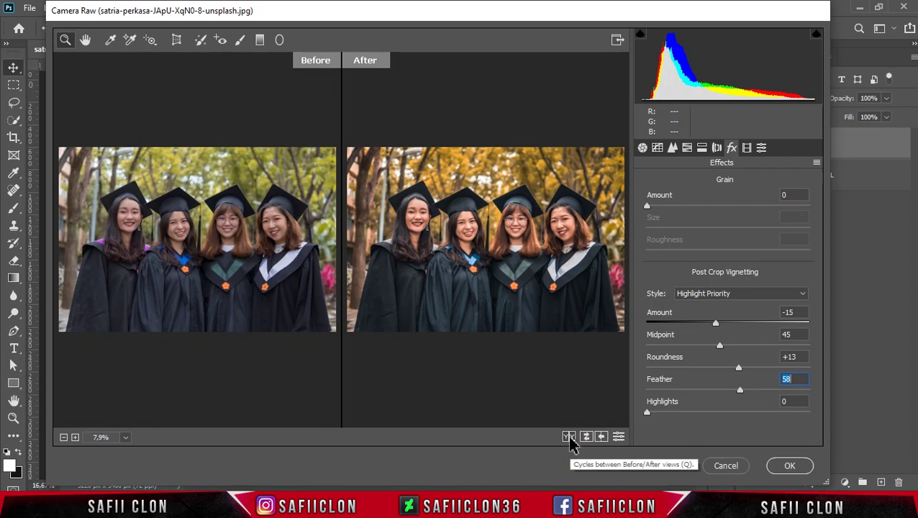
pyautogui.click(569, 437)
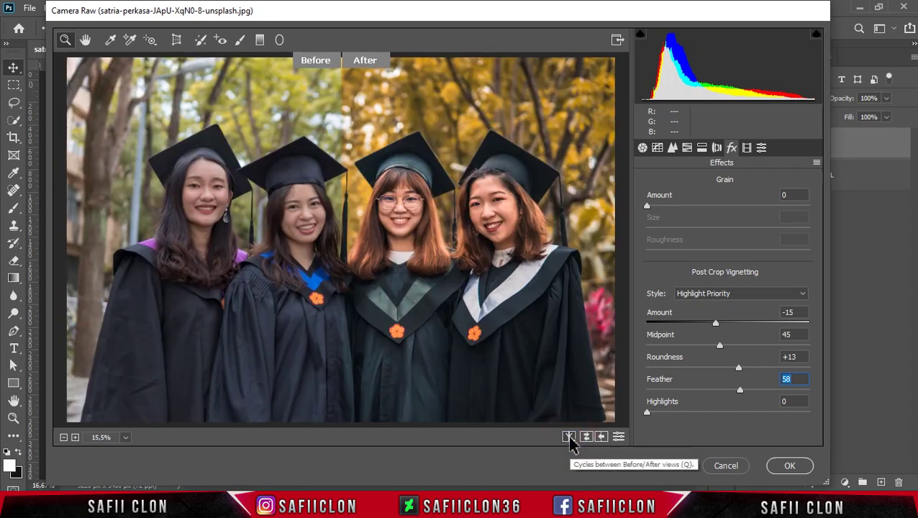
pyautogui.click(570, 437)
pyautogui.click(570, 437)
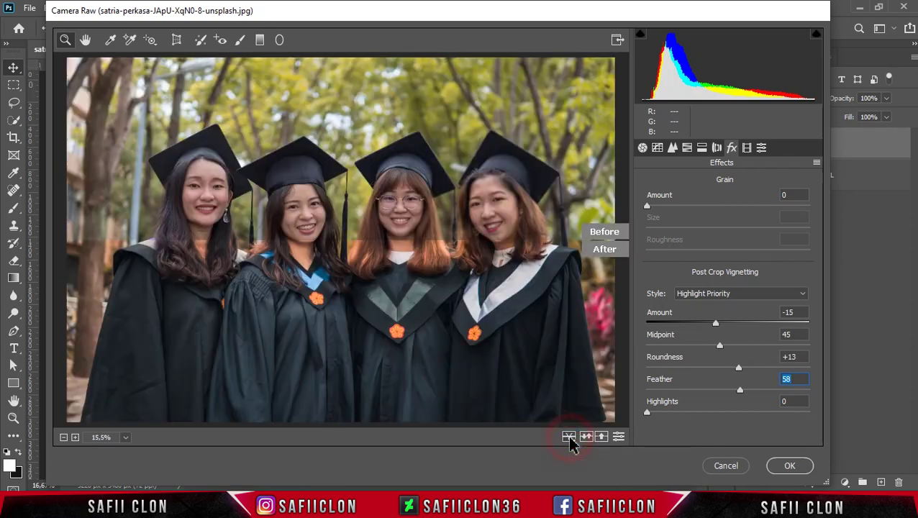
pyautogui.click(569, 437)
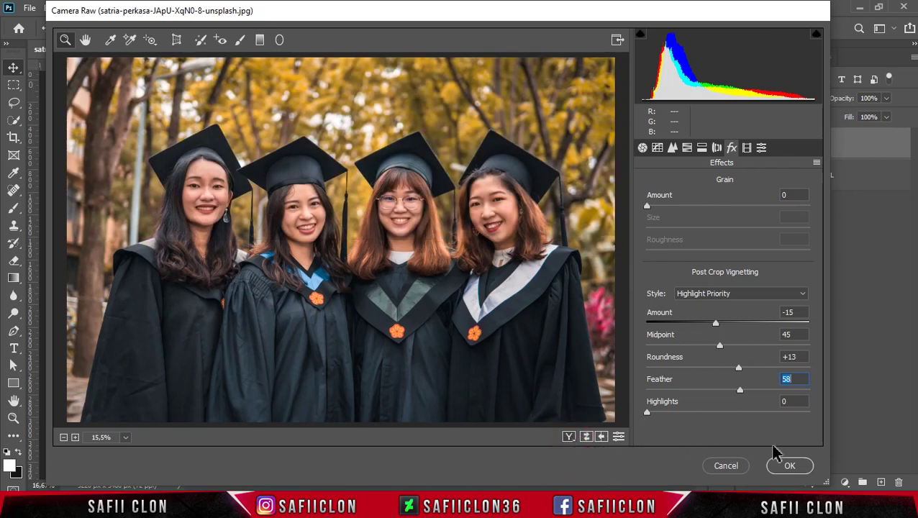
pyautogui.click(792, 468)
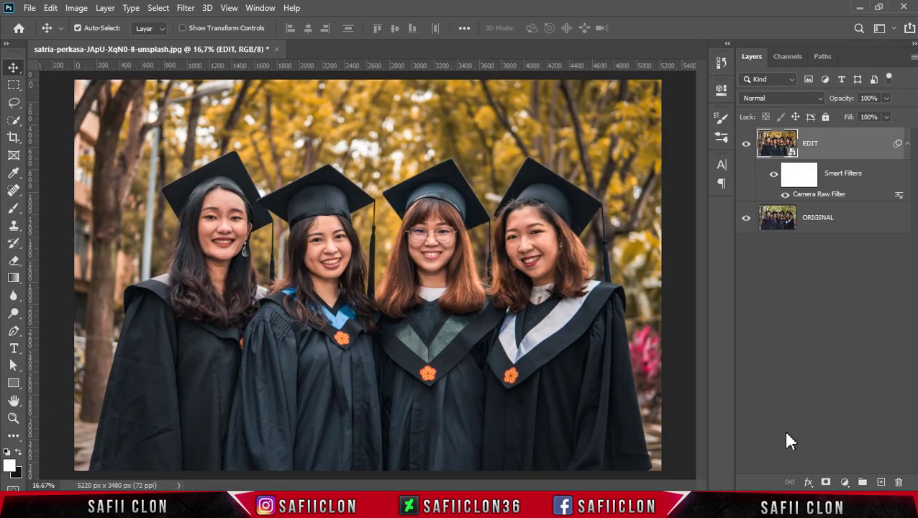
# Step: Toggle the EDIT layer to compare the warm edit against the ORIGINAL photo
pyautogui.click(747, 144)
pyautogui.click(747, 144)
pyautogui.click(747, 144)
pyautogui.click(747, 145)
# Step: Compare the graduates' faces close up, fit the photo back, and reopen the Camera Raw Filter
pyautogui.hotkey('ctrl', '+')
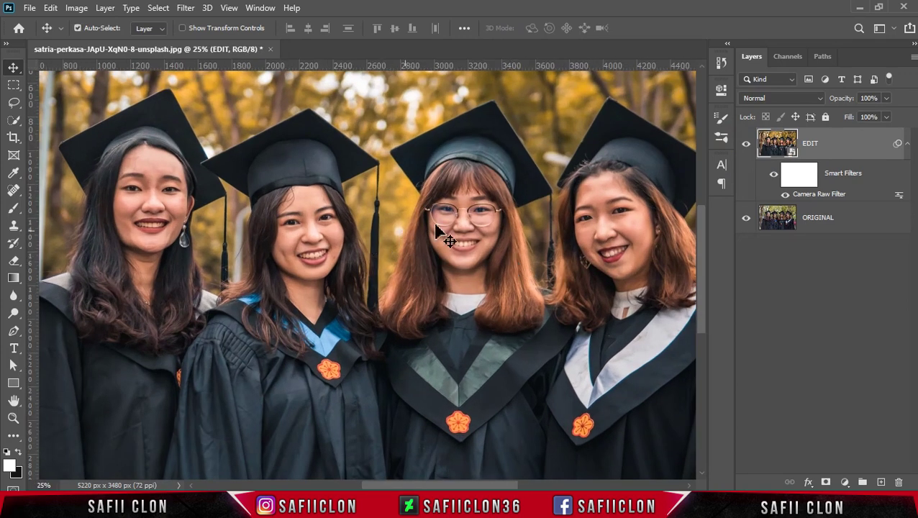
pyautogui.click(747, 145)
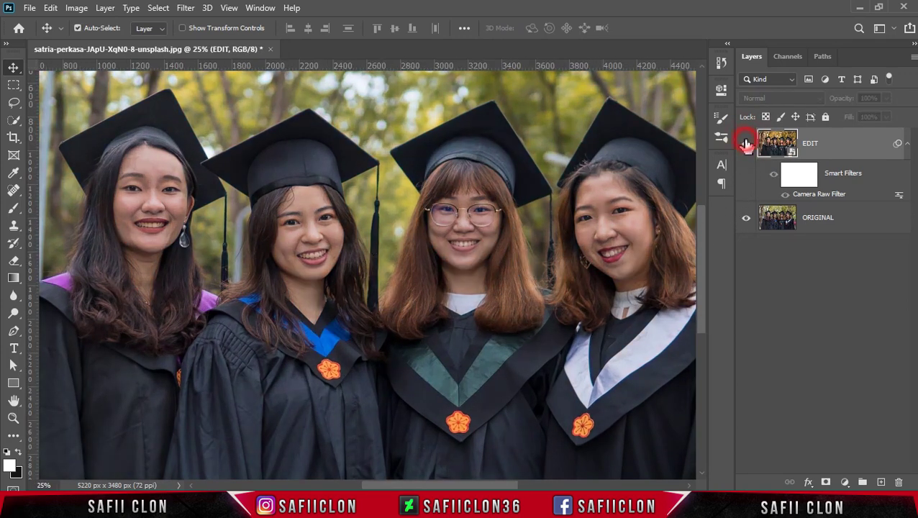
pyautogui.click(747, 144)
pyautogui.click(747, 144)
pyautogui.click(747, 144)
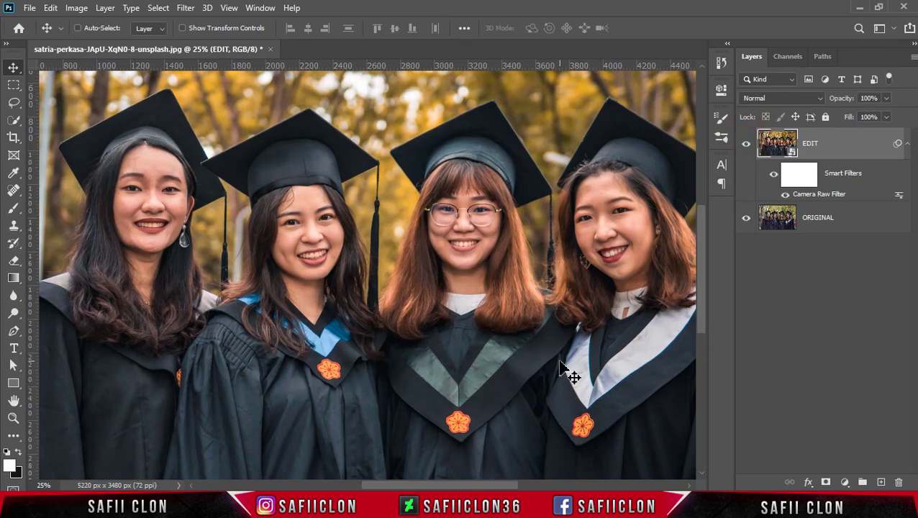
pyautogui.hotkey('ctrl', '-')
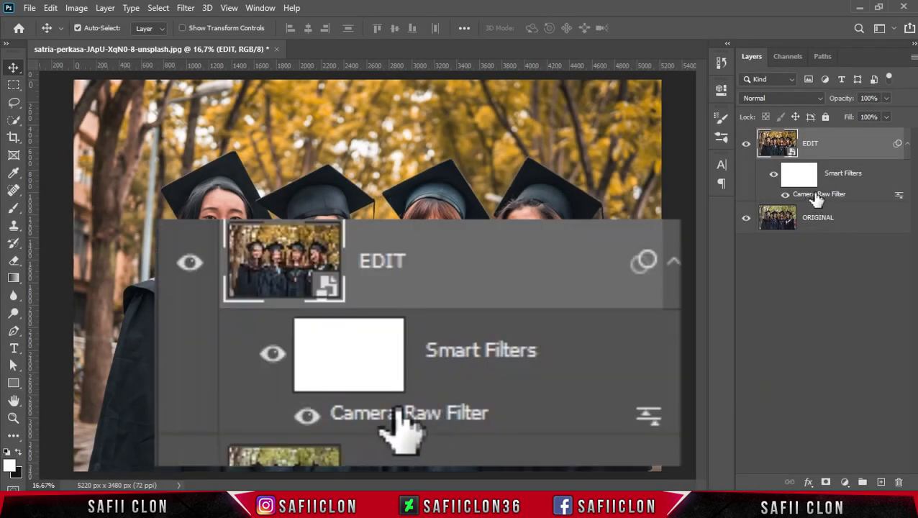
pyautogui.doubleClick(819, 194)
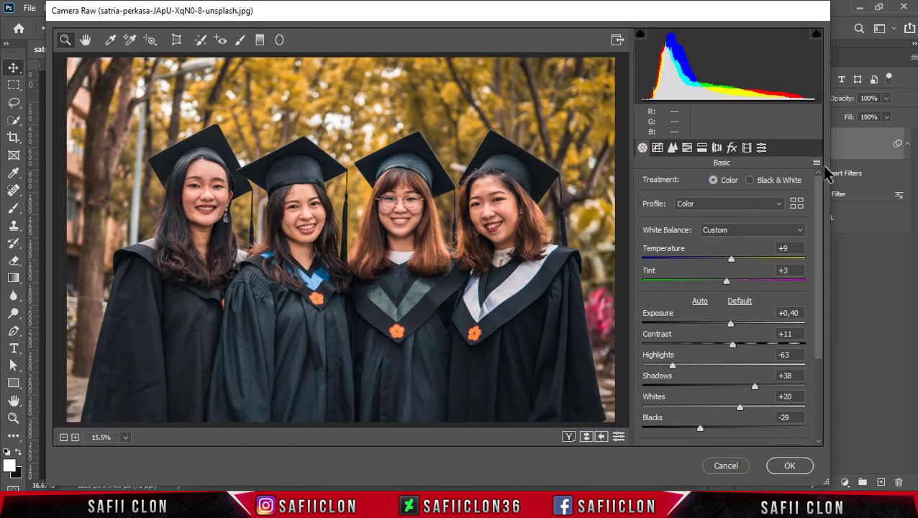
# Step: Choose to save the current Camera Raw settings as a preset file
pyautogui.click(817, 162)
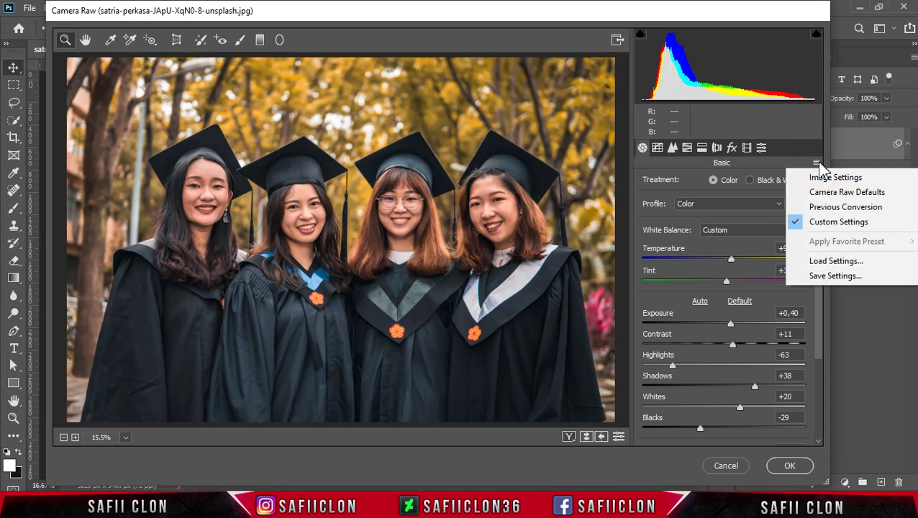
pyautogui.click(839, 277)
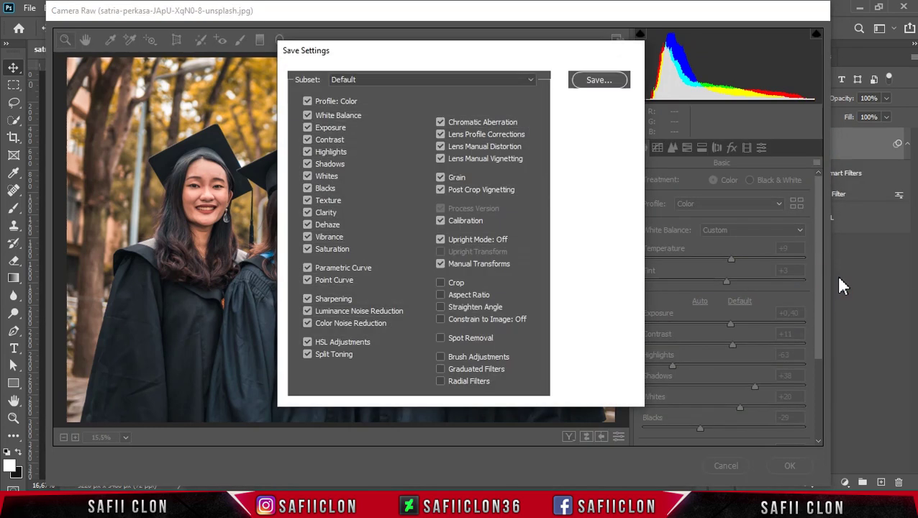
pyautogui.click(600, 80)
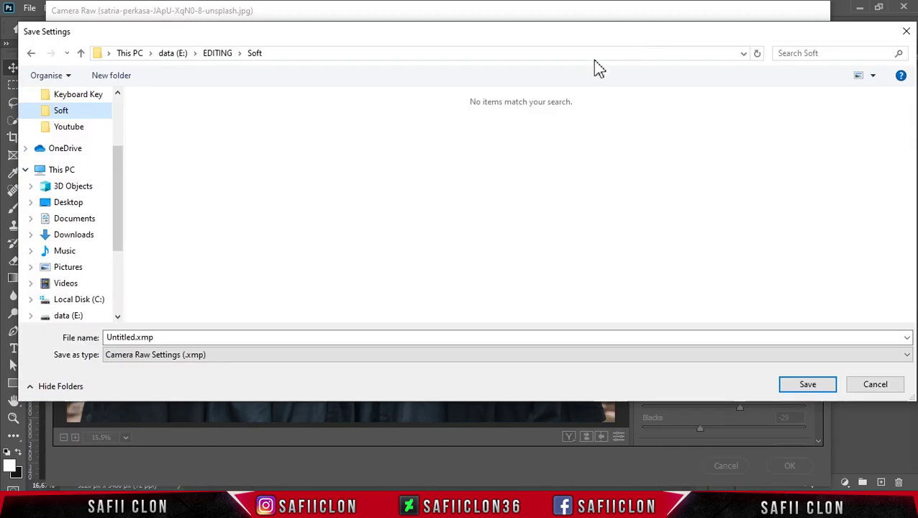
# Step: Name the preset Soft.xmp in the Soft folder, save it, and apply the Camera Raw edits
pyautogui.doubleClick(149, 335)
pyautogui.click(135, 337)
pyautogui.doubleClick(135, 337)
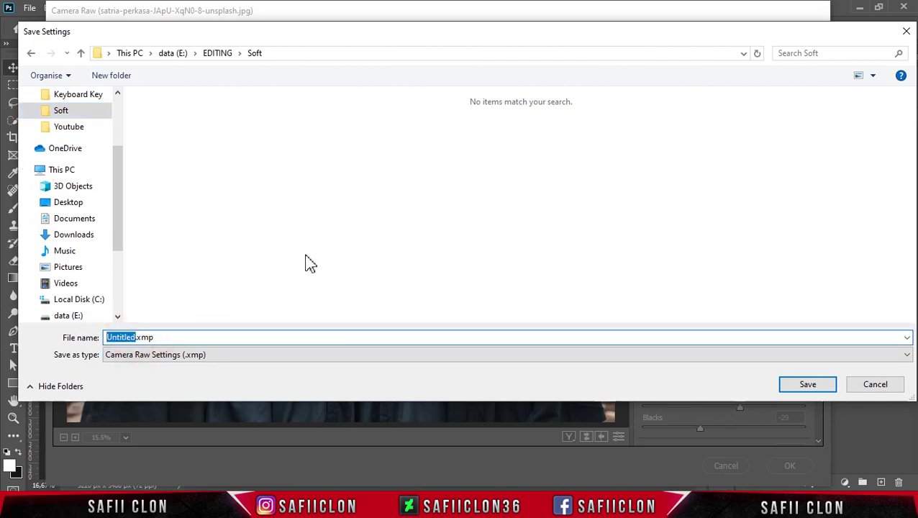
pyautogui.write('F')
pyautogui.write('Soft')
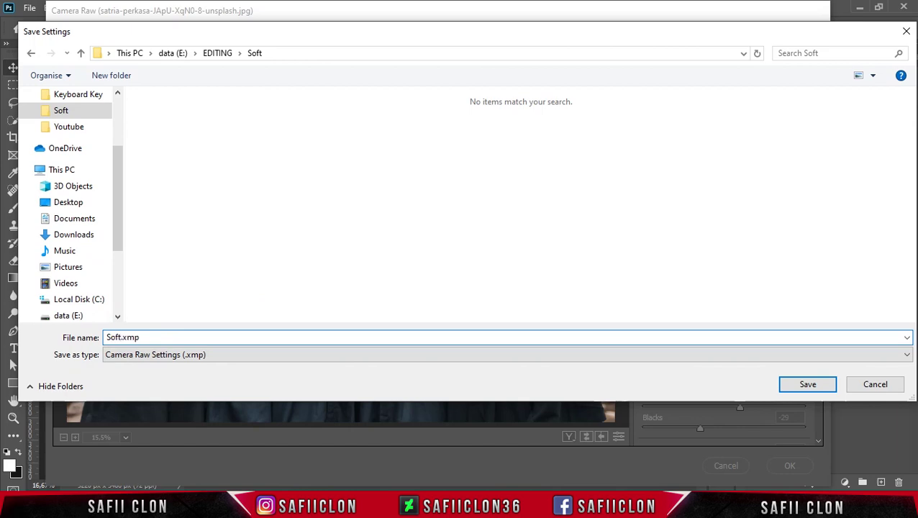
pyautogui.click(808, 387)
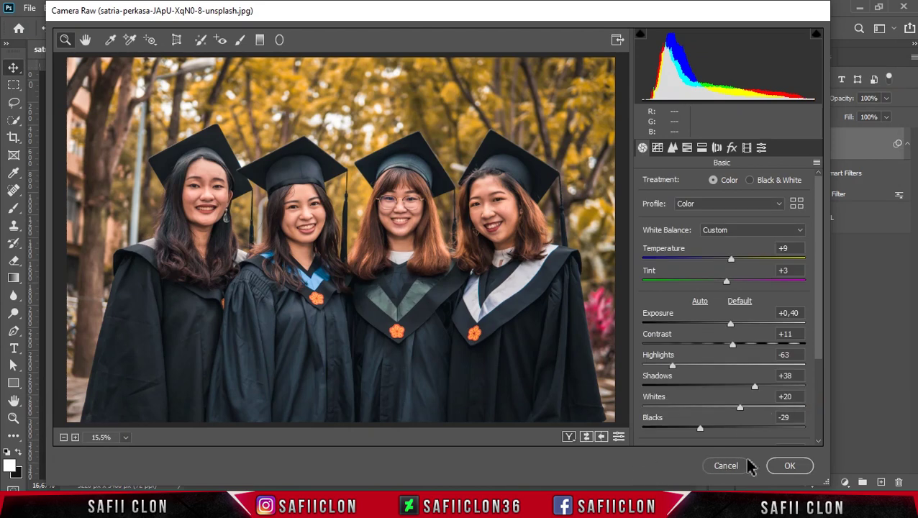
pyautogui.click(781, 465)
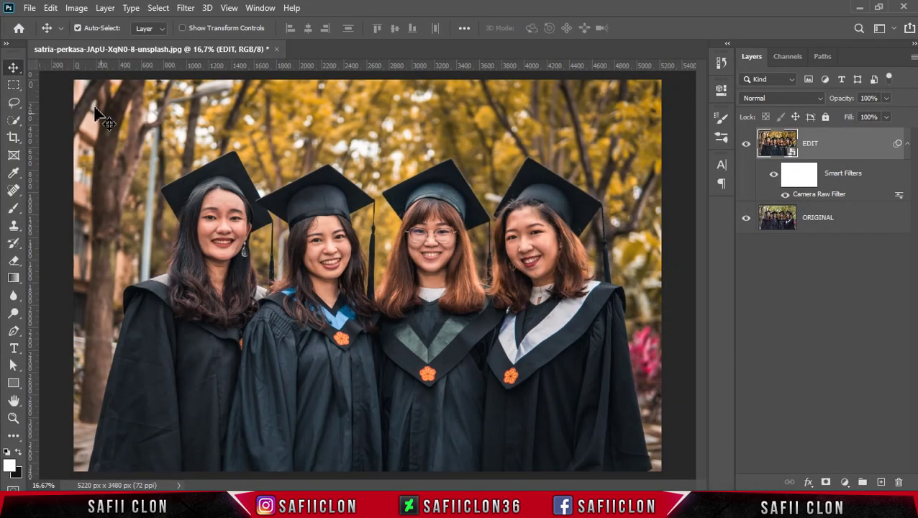
# Step: Open the gold-tassel graduate portrait from the Soft folder and unlock its background as Layer 0
pyautogui.click(29, 9)
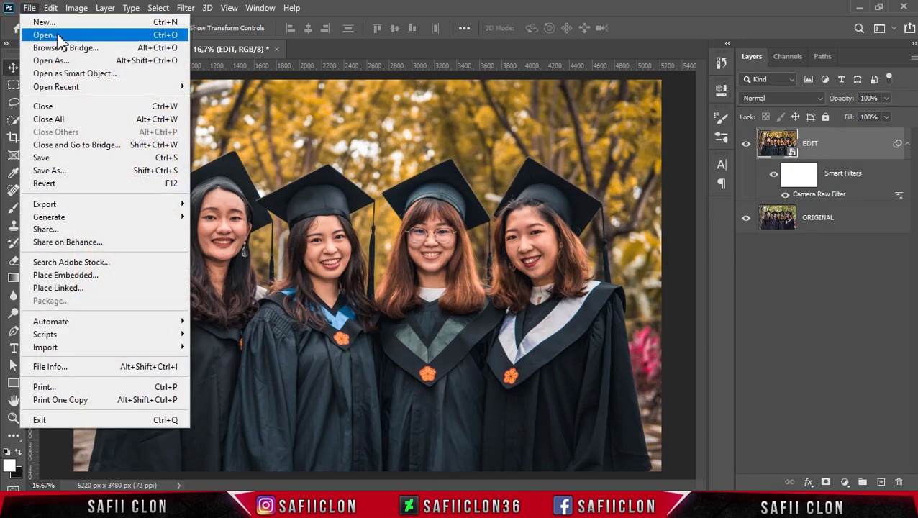
pyautogui.click(52, 34)
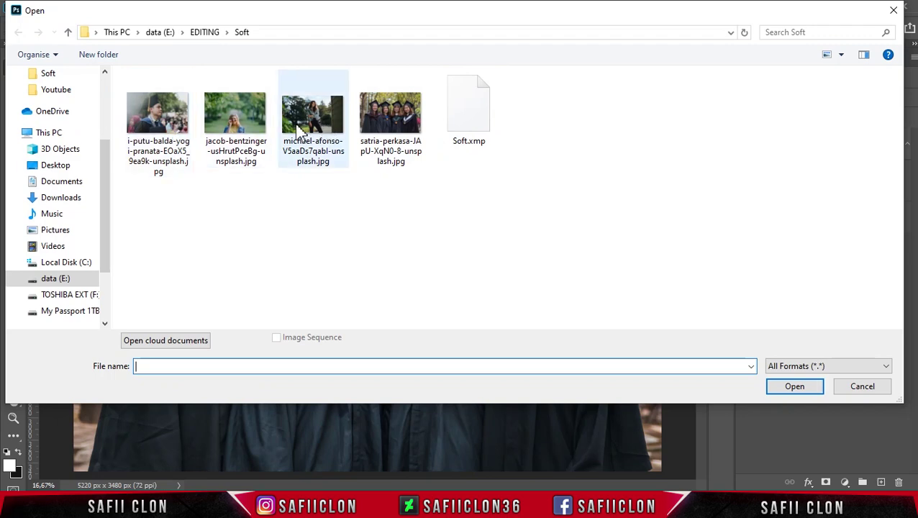
pyautogui.click(164, 127)
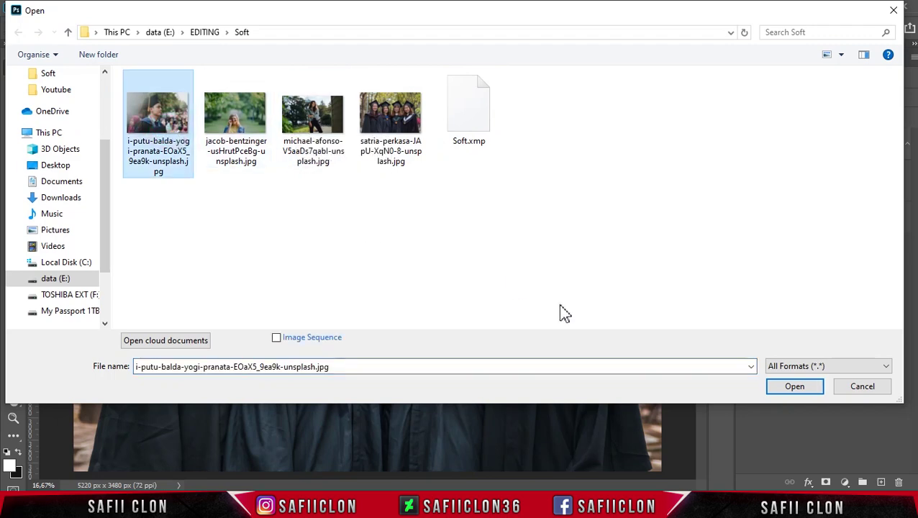
pyautogui.click(794, 386)
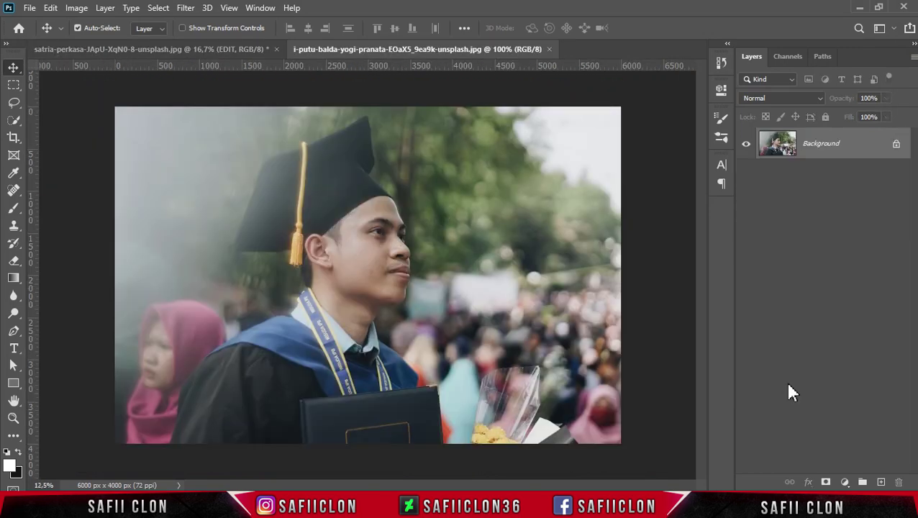
pyautogui.click(897, 147)
# Step: Duplicate Layer 0 as Layer 0 copy and convert the copy to a smart object
pyautogui.rightClick(846, 149)
pyautogui.click(687, 74)
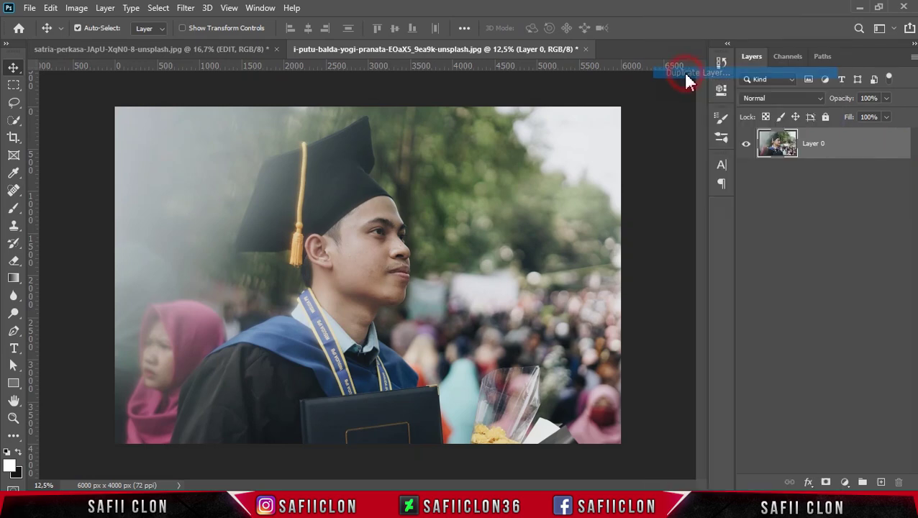
pyautogui.click(576, 130)
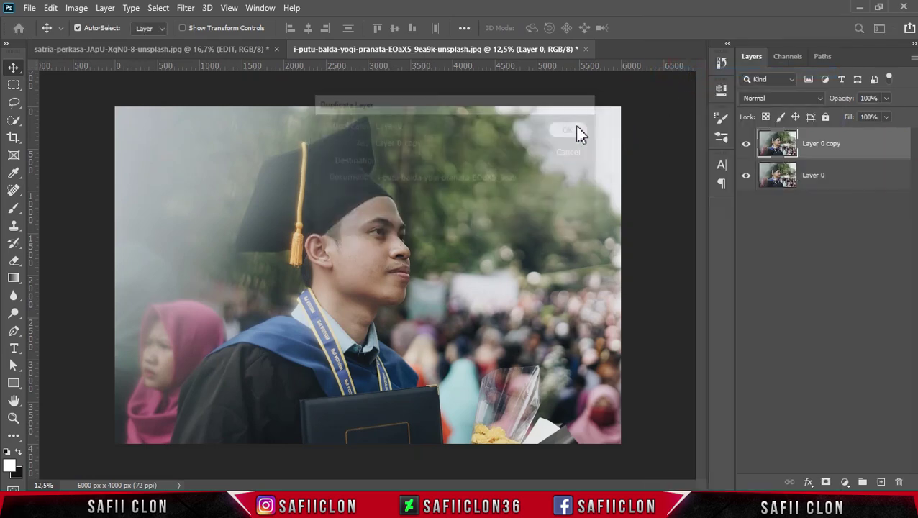
pyautogui.rightClick(871, 144)
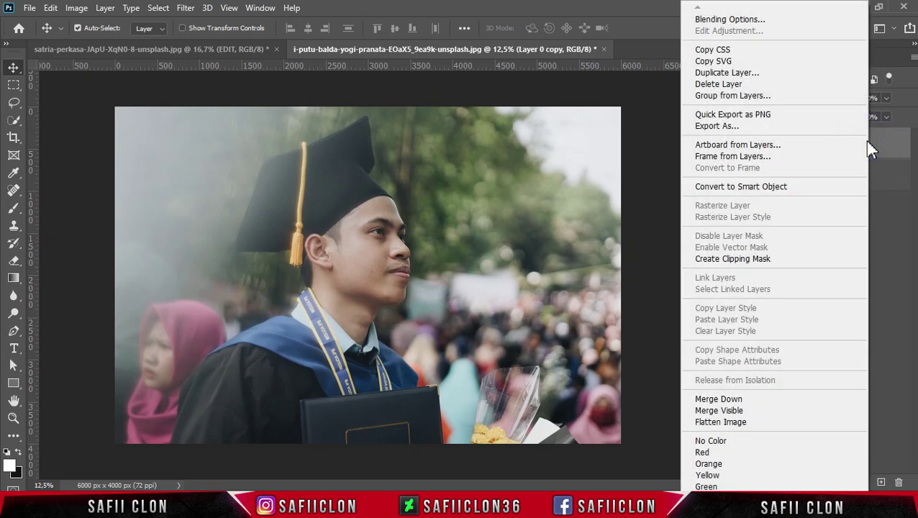
pyautogui.click(734, 187)
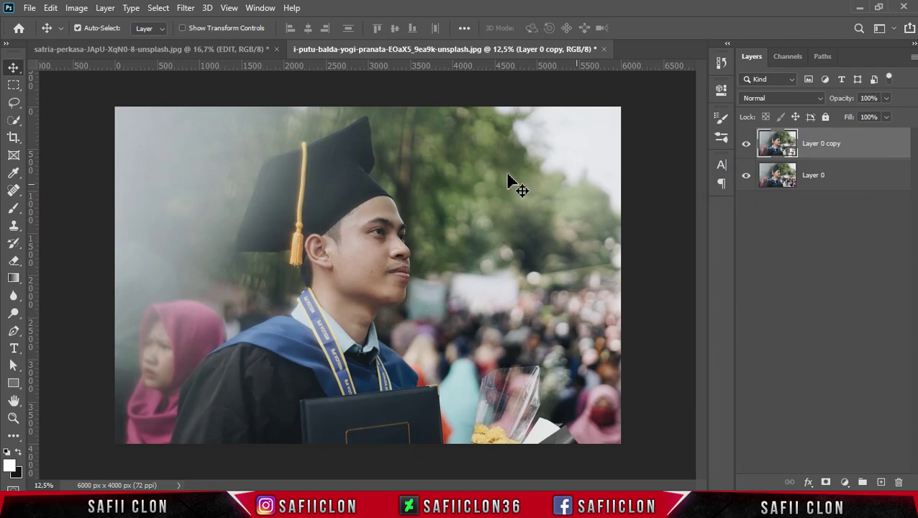
pyautogui.click(185, 9)
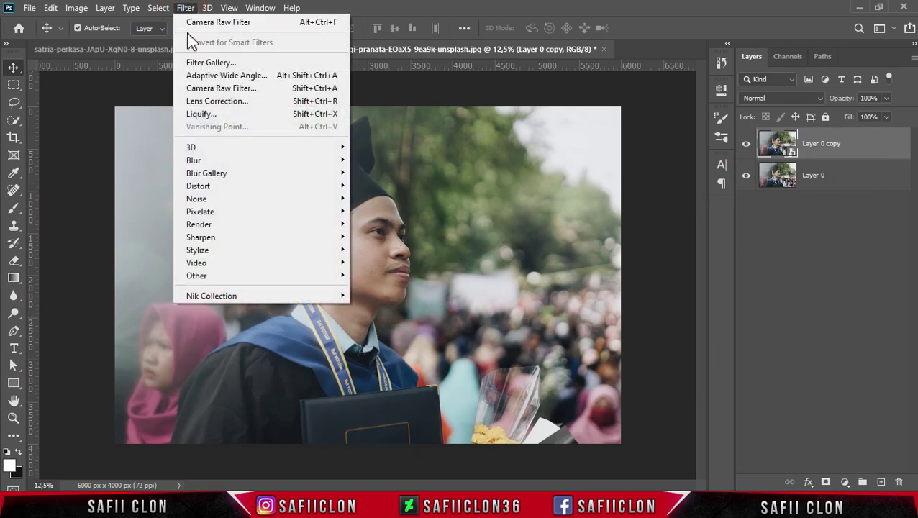
# Step: Load the Soft.xmp preset into a Camera Raw filter on Layer 0 copy
pyautogui.click(235, 91)
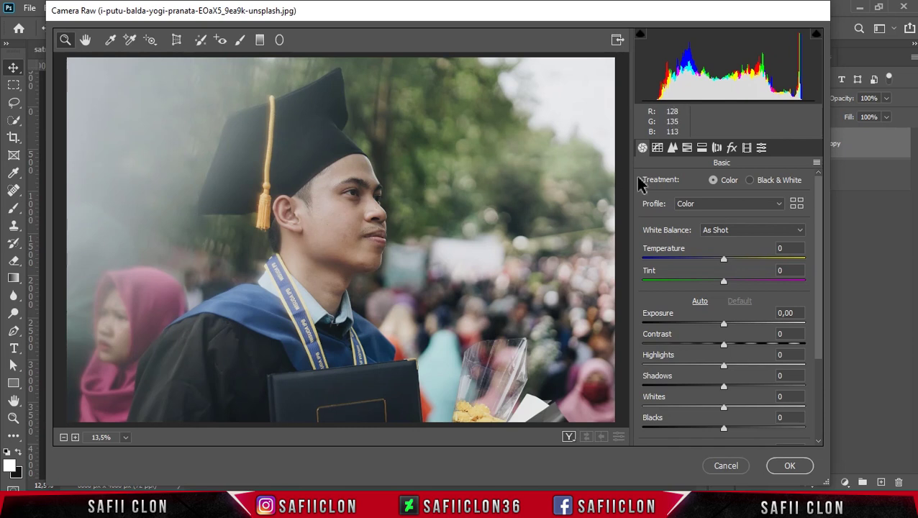
pyautogui.click(817, 163)
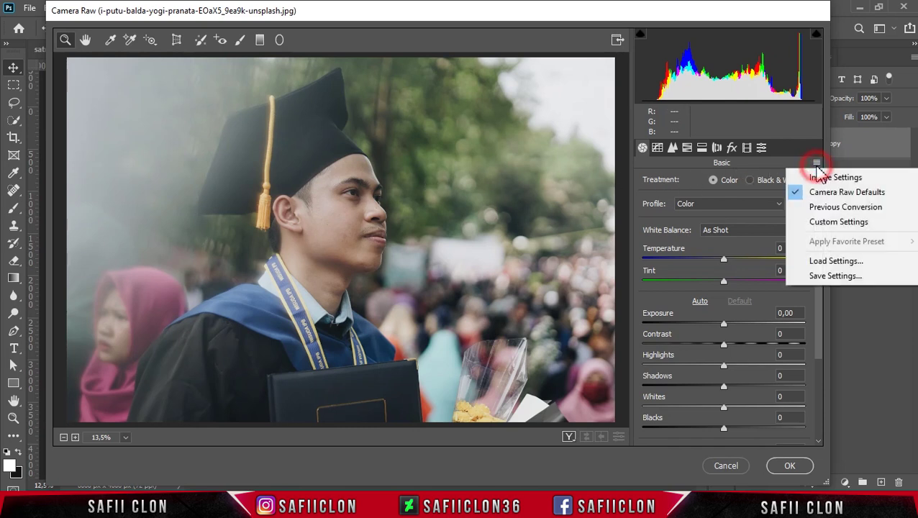
pyautogui.click(830, 264)
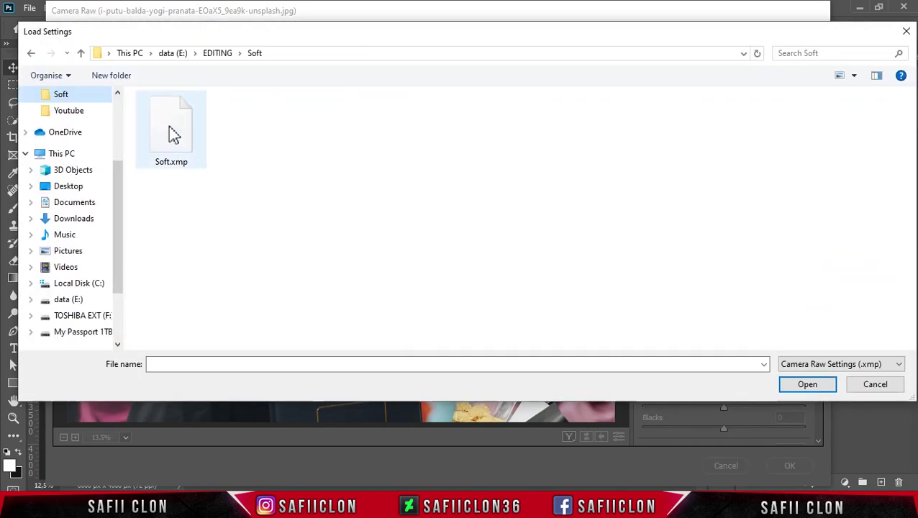
pyautogui.click(170, 128)
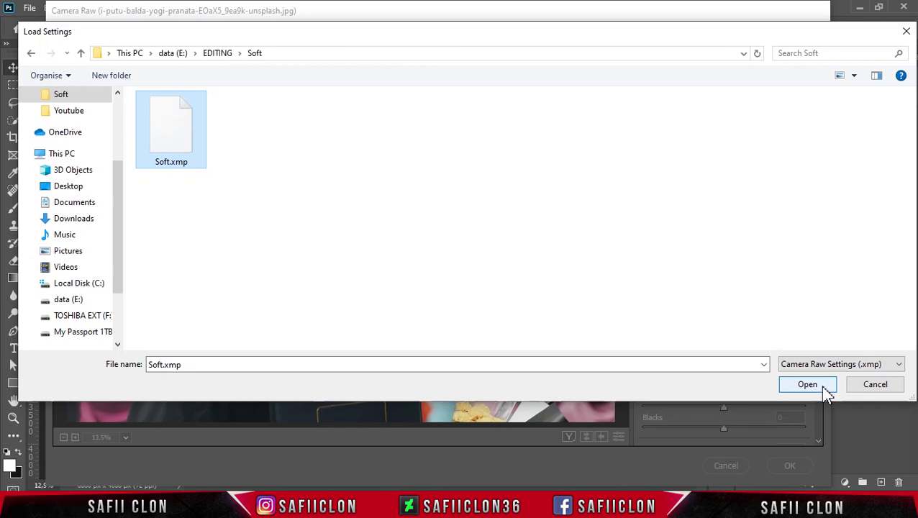
pyautogui.click(827, 392)
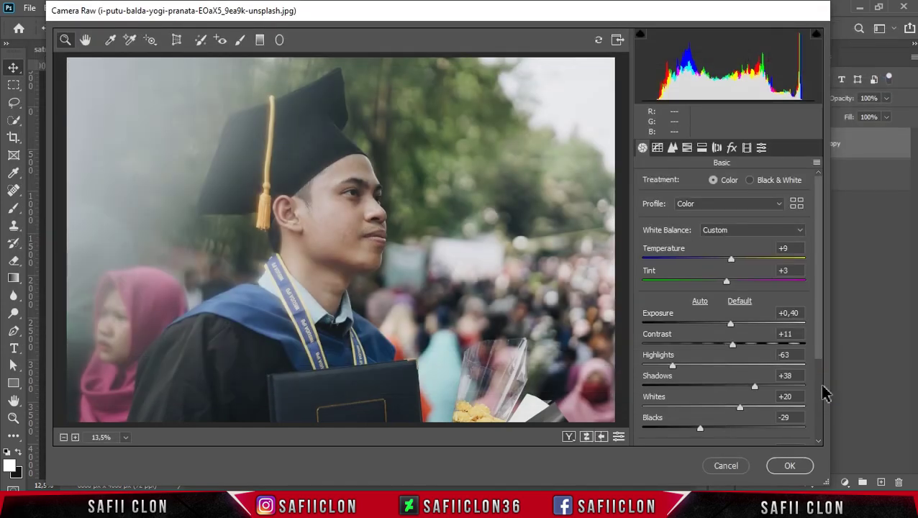
# Step: Check the Before/After layouts, then apply the Camera Raw filter to the graduate portrait
pyautogui.click(569, 438)
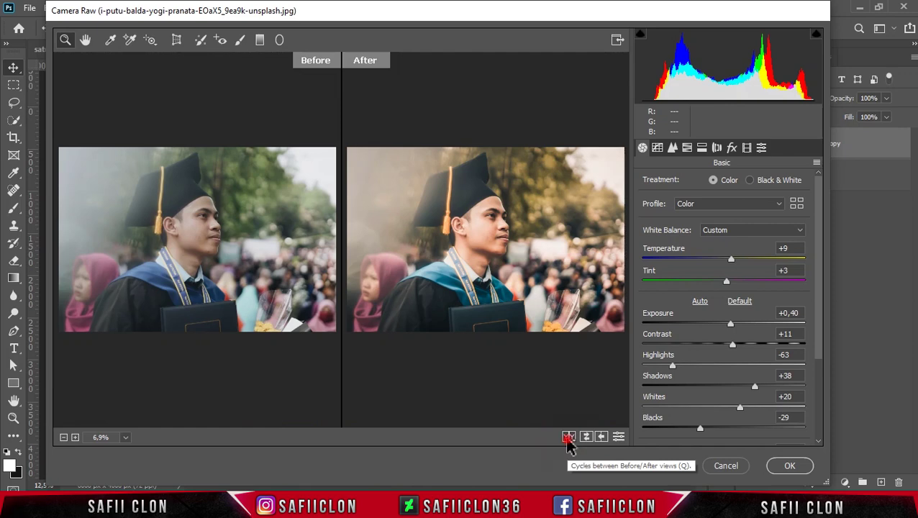
pyautogui.click(568, 437)
pyautogui.click(569, 438)
pyautogui.click(568, 438)
pyautogui.click(568, 438)
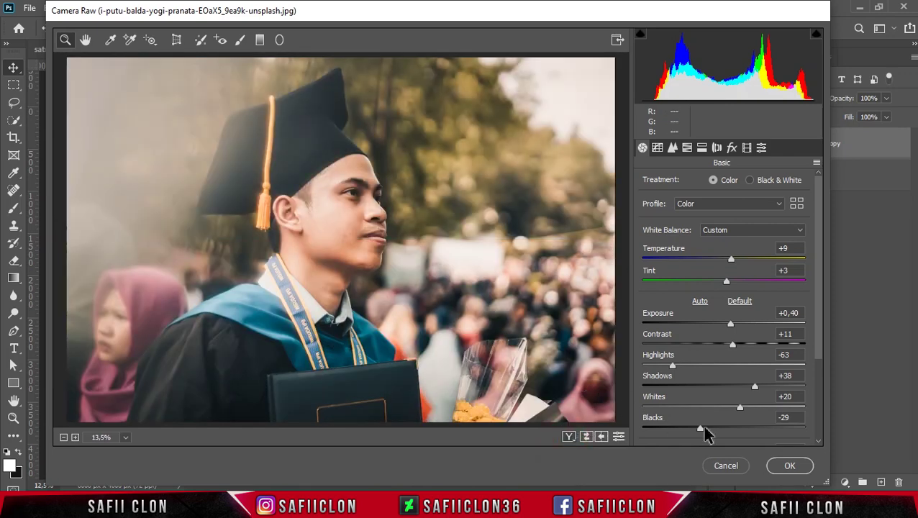
pyautogui.click(790, 467)
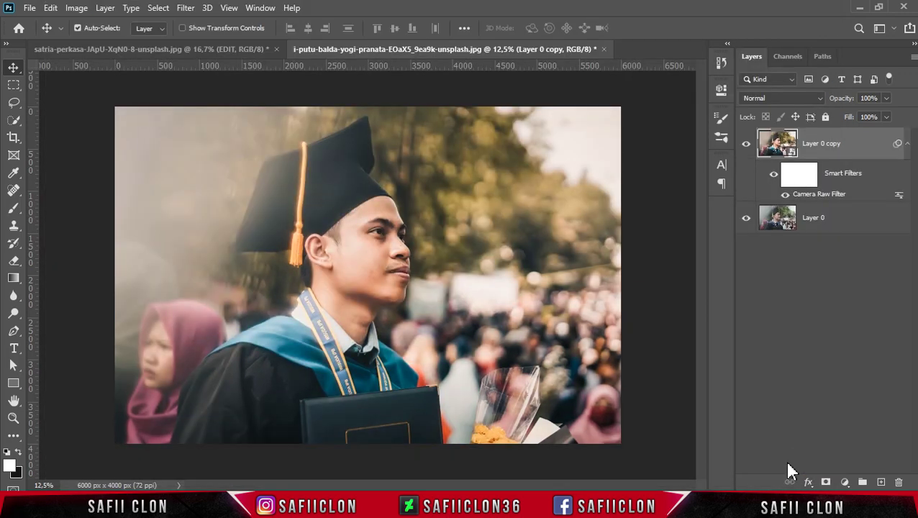
pyautogui.click(748, 149)
pyautogui.click(748, 148)
pyautogui.click(749, 149)
pyautogui.click(748, 147)
pyautogui.click(30, 8)
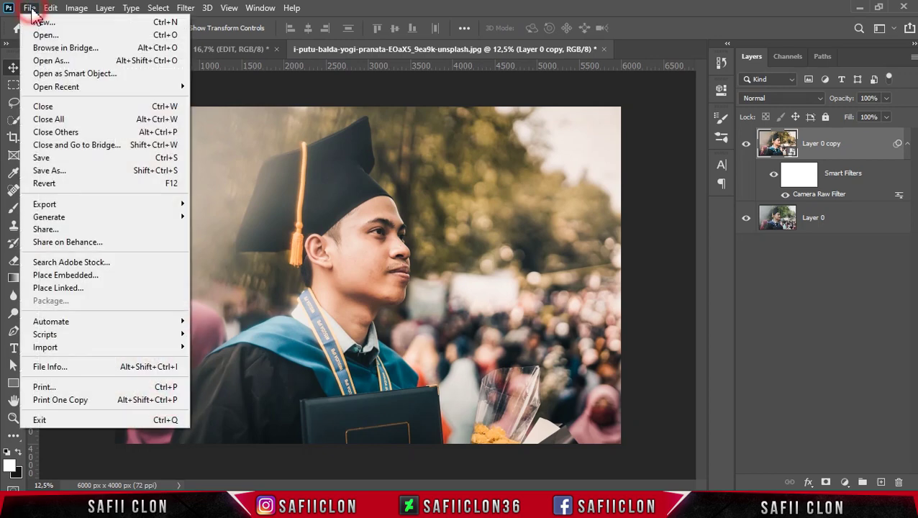
pyautogui.click(52, 34)
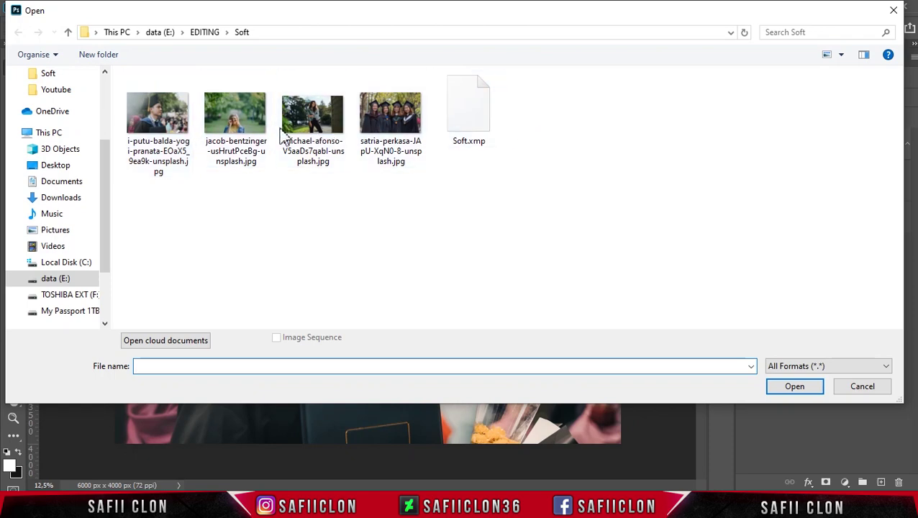
# Step: Open the sunglasses portrait jacob-bentzinger-usHrutPceBg-unsplash.jpg and unlock its background
pyautogui.click(238, 122)
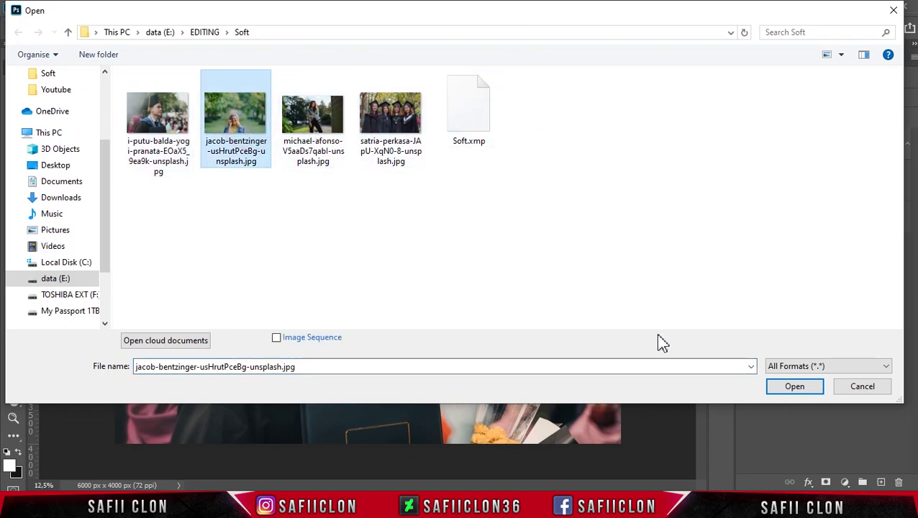
pyautogui.click(793, 387)
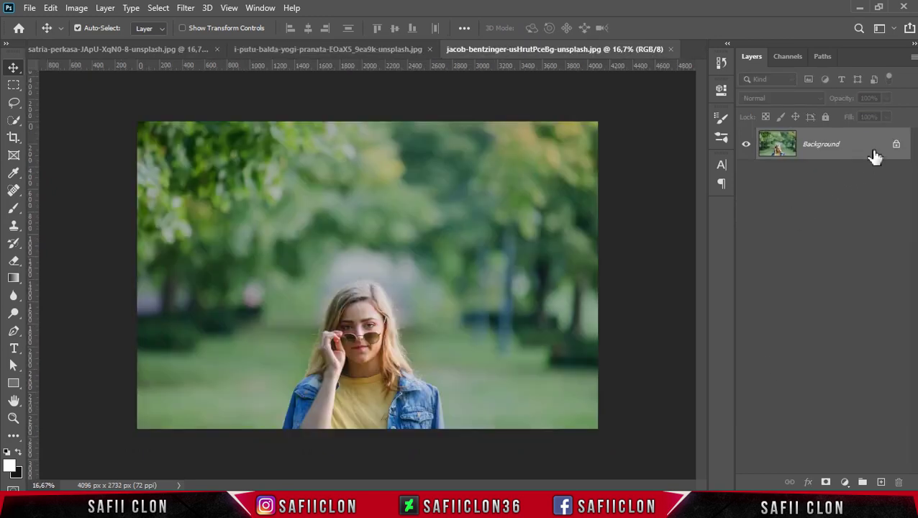
pyautogui.click(897, 146)
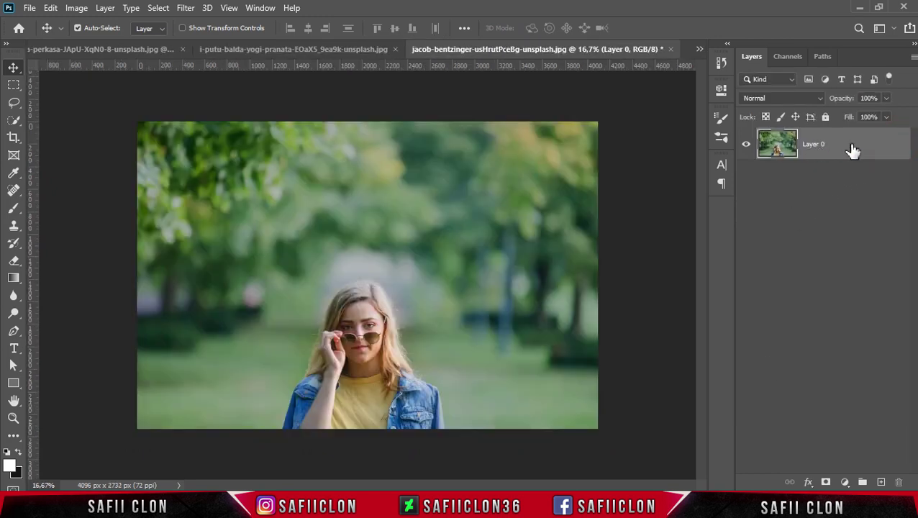
# Step: Duplicate Layer 0 with Ctrl+J and start a Camera Raw Filter on the copy
pyautogui.hotkey('ctrl', 'j')
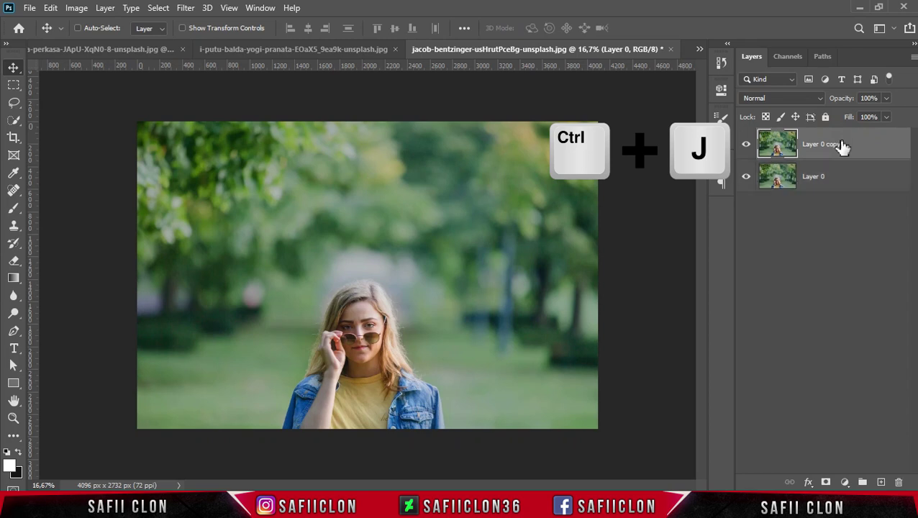
pyautogui.click(864, 150)
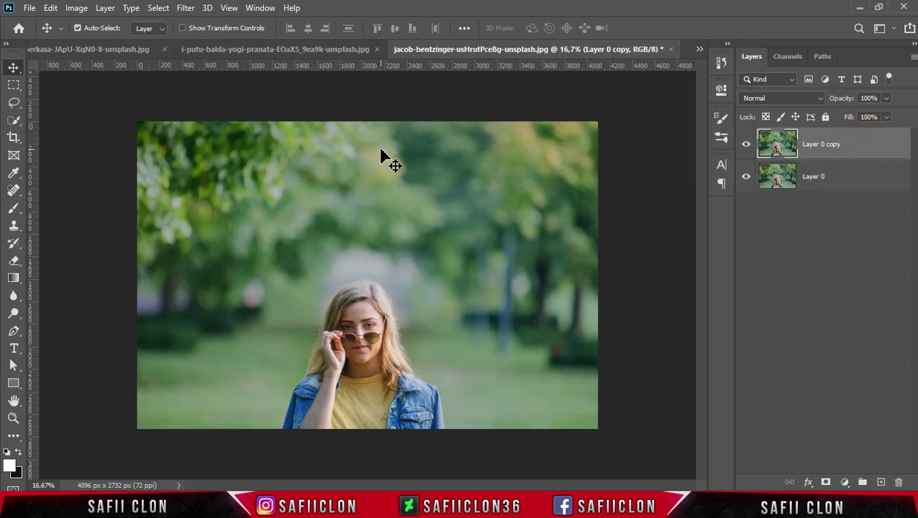
pyautogui.click(185, 9)
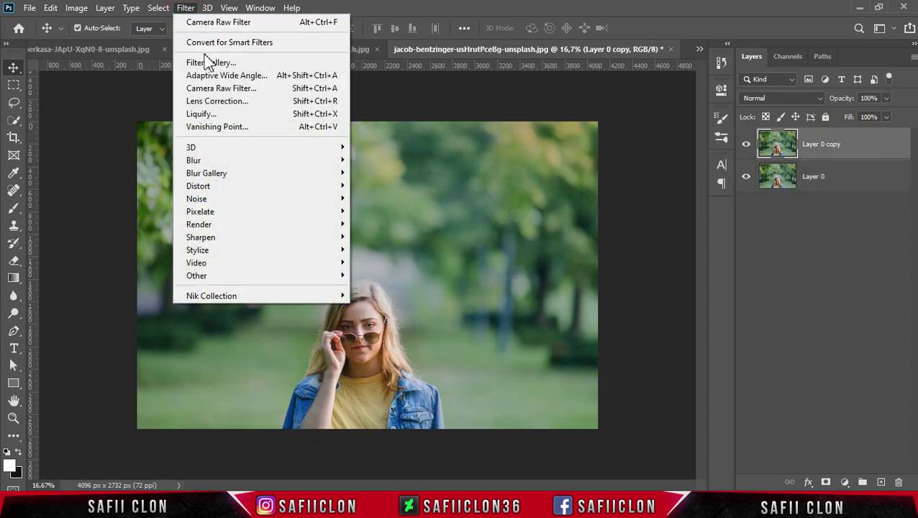
pyautogui.click(231, 89)
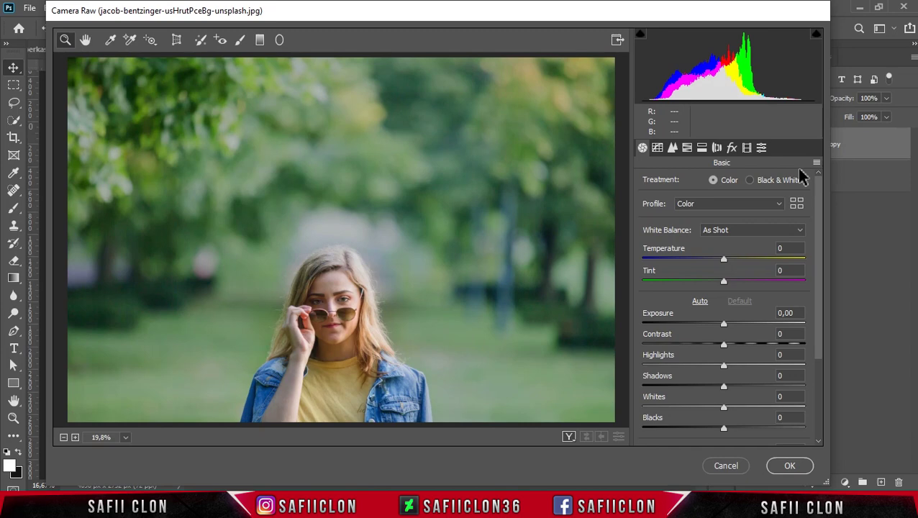
# Step: Load the saved Soft.xmp preset into Camera Raw for the sunglasses portrait copy
pyautogui.click(816, 163)
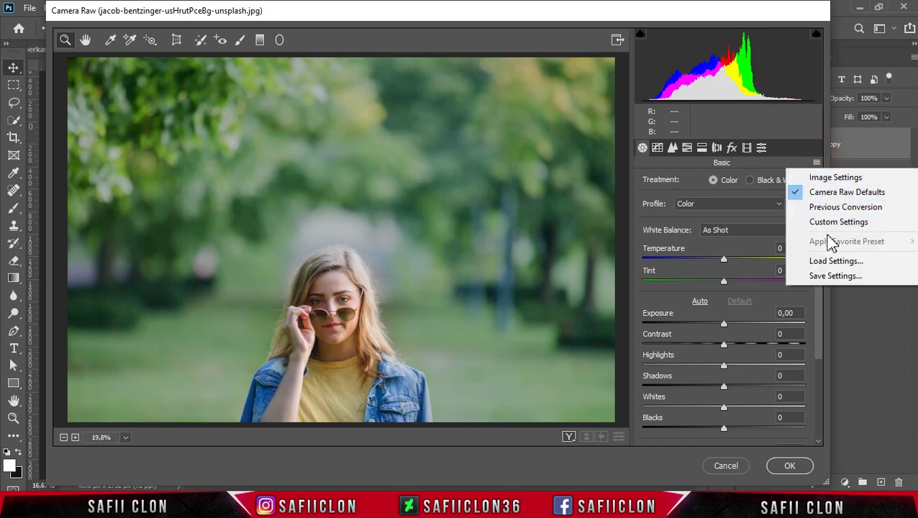
pyautogui.click(837, 261)
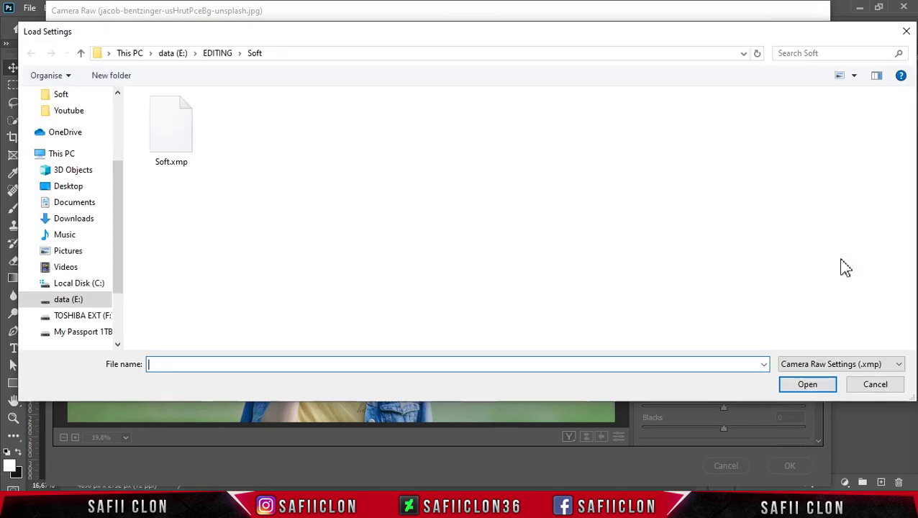
pyautogui.click(186, 144)
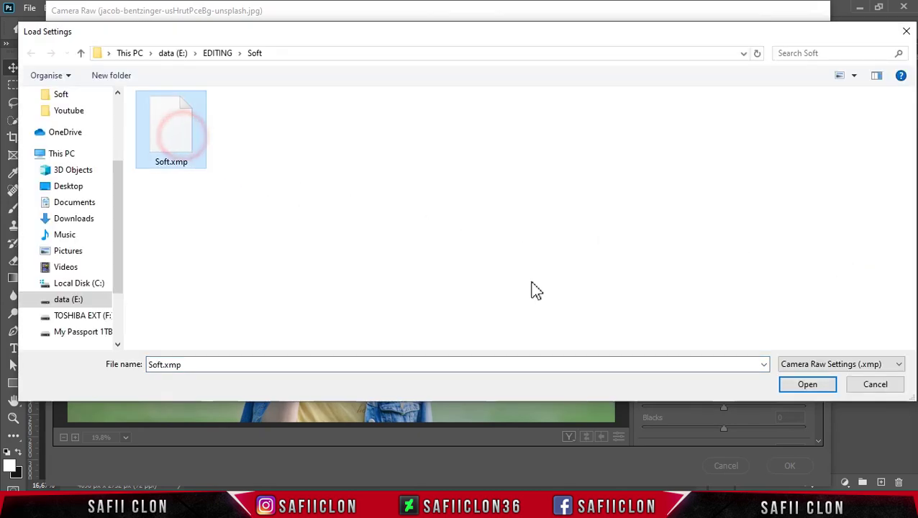
pyautogui.click(804, 384)
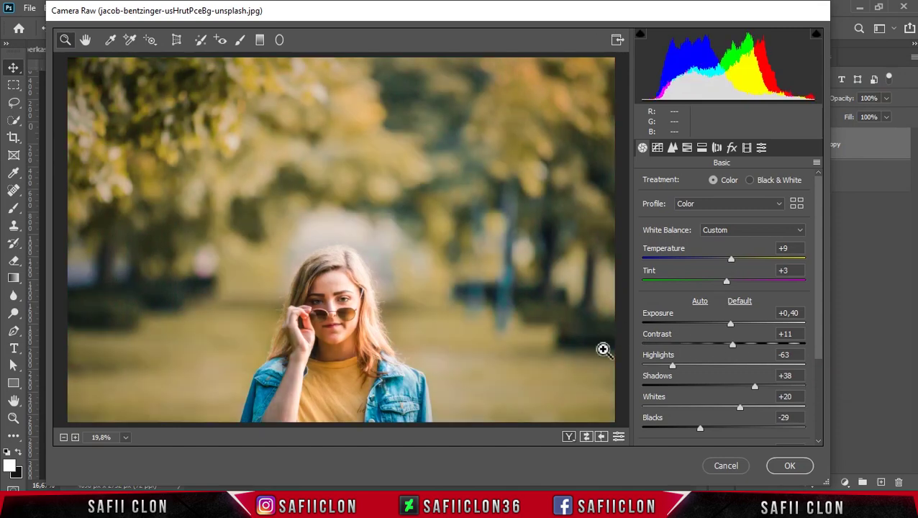
# Step: Review the split and top/bottom Before/After views, then apply the warm grade
pyautogui.click(569, 438)
pyautogui.click(568, 438)
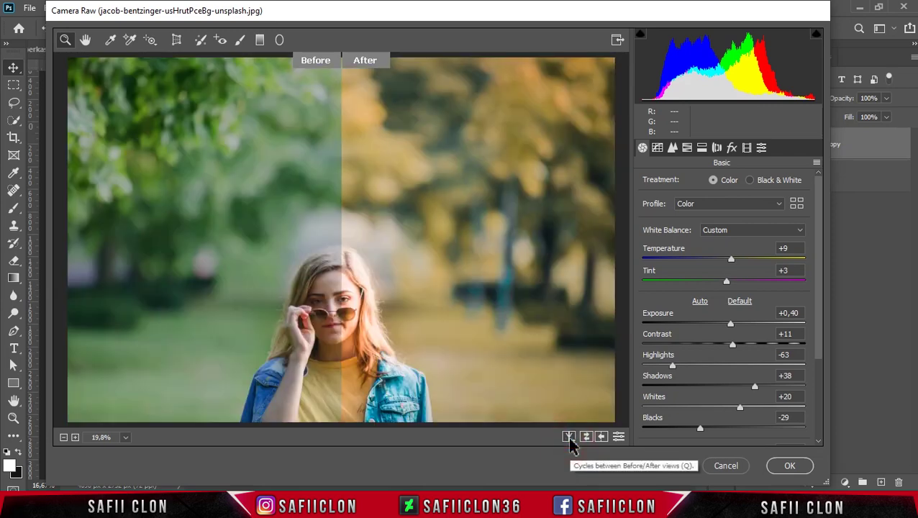
pyautogui.click(568, 437)
pyautogui.click(569, 438)
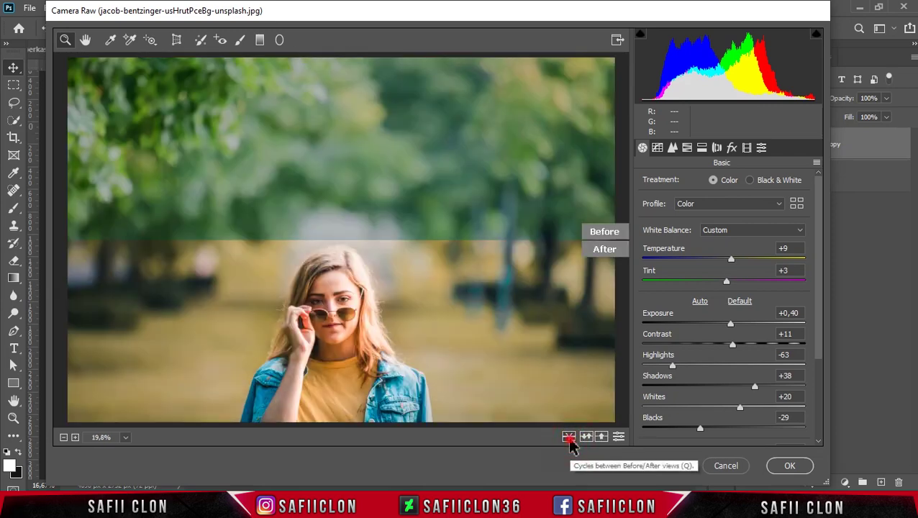
pyautogui.click(569, 438)
pyautogui.click(781, 467)
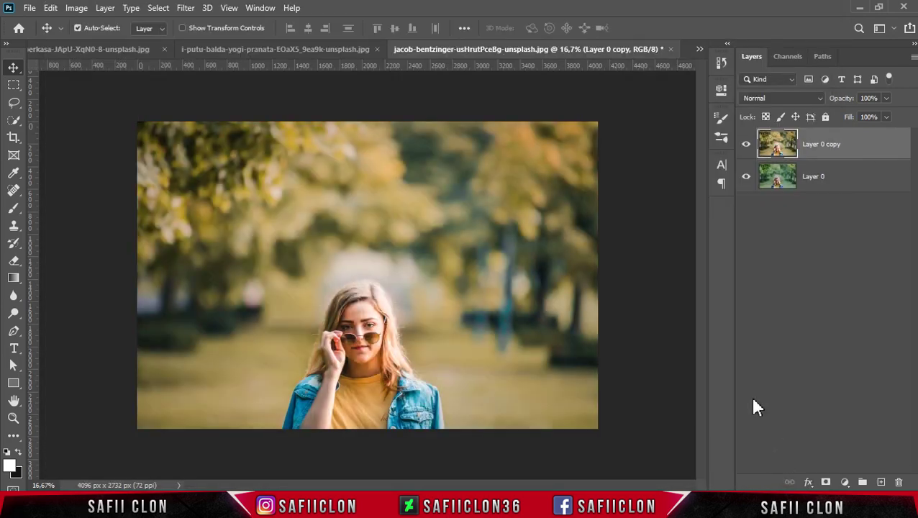
# Step: Toggle Layer 0 copy to compare the warm sunglasses portrait with the original
pyautogui.click(746, 146)
pyautogui.click(746, 146)
pyautogui.click(747, 148)
pyautogui.click(747, 147)
# Step: Open michael-afonso-V5aaDs7qabl-unsplash.jpg and unlock its background as Layer 0
pyautogui.click(31, 8)
pyautogui.click(46, 31)
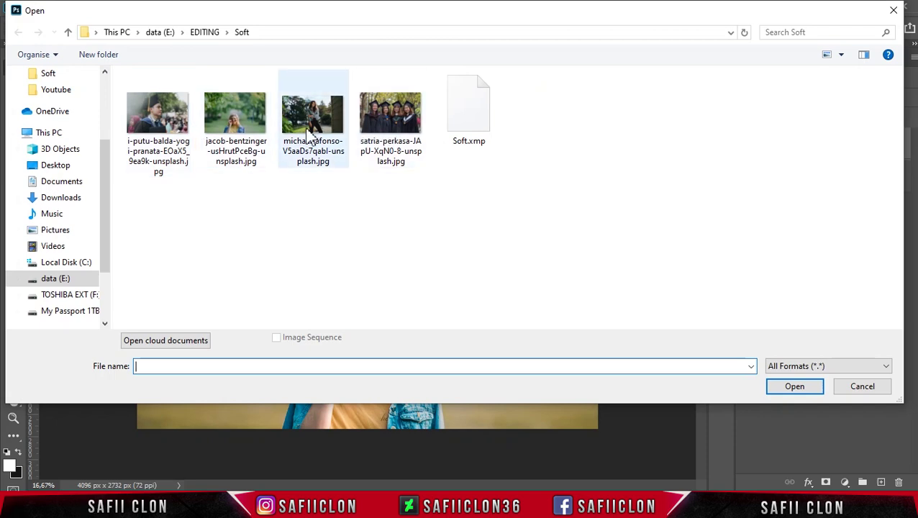
pyautogui.click(313, 130)
pyautogui.click(795, 386)
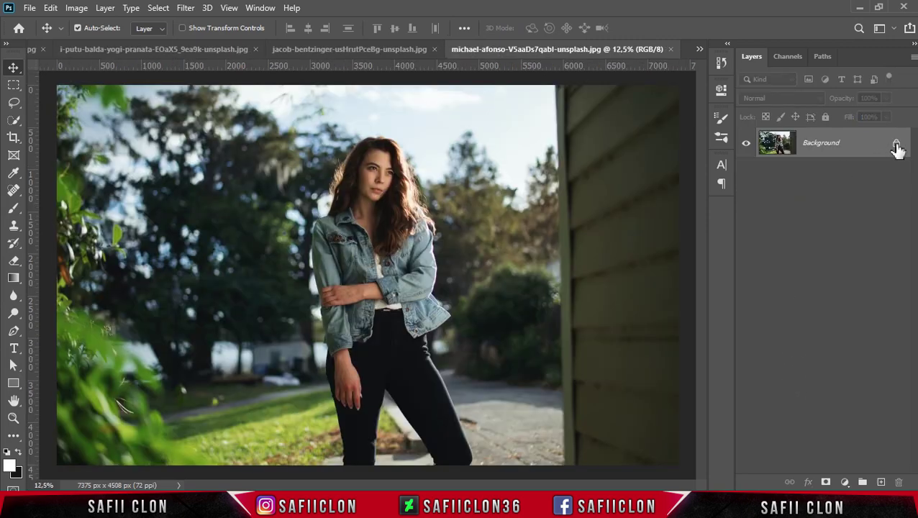
pyautogui.click(897, 145)
# Step: Duplicate the denim-jacket portrait's Layer 0 and start a Camera Raw Filter on the copy
pyautogui.rightClick(843, 148)
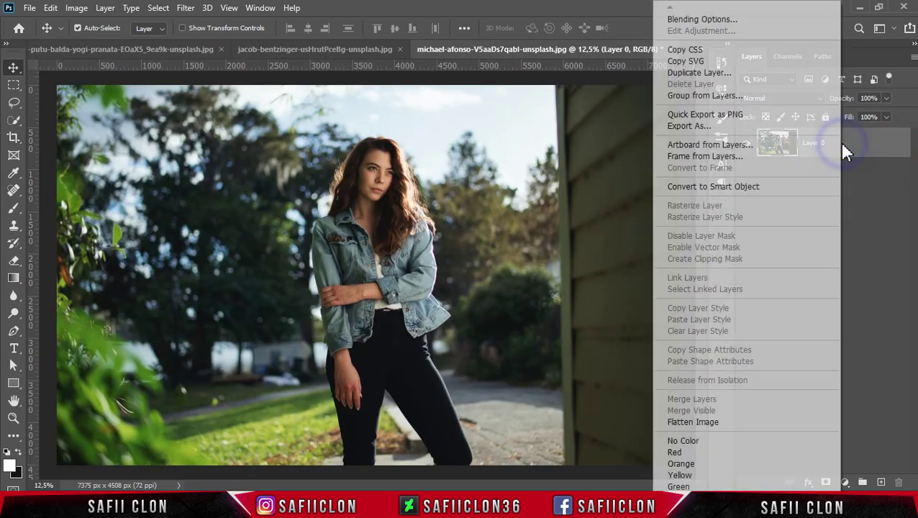
pyautogui.click(695, 72)
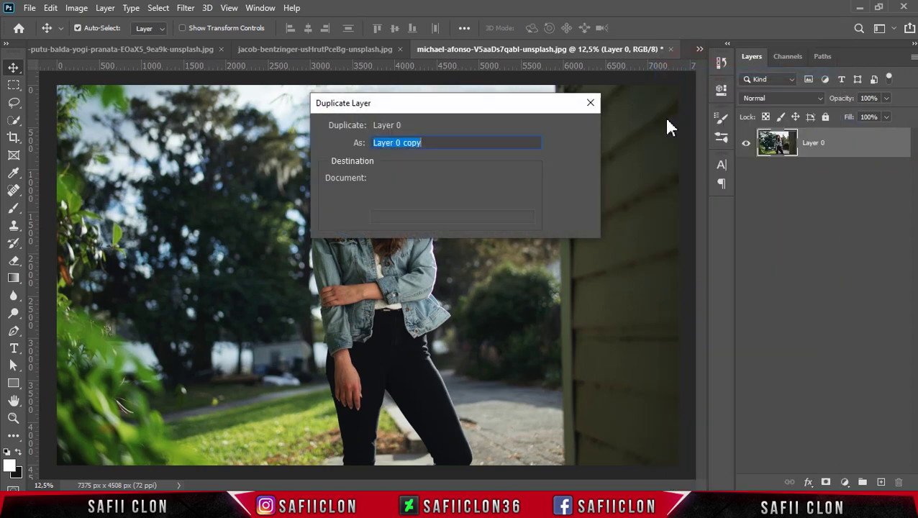
pyautogui.click(575, 132)
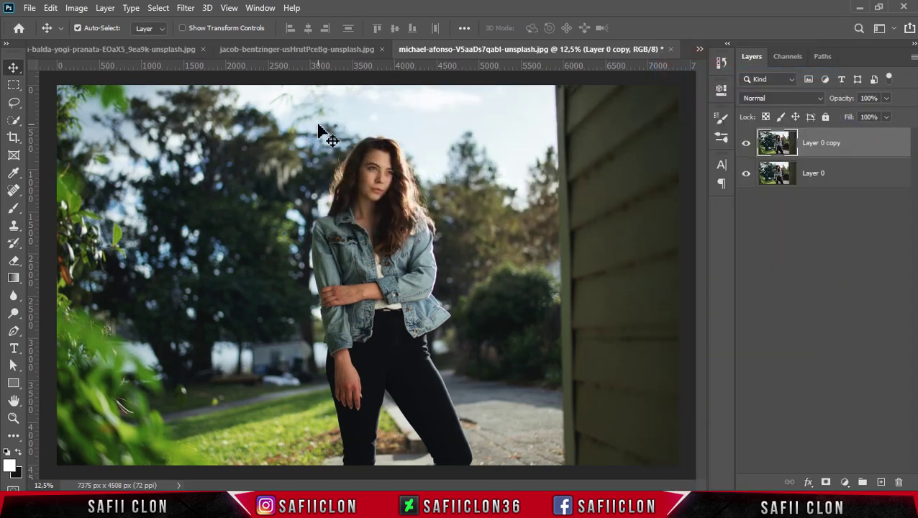
pyautogui.click(185, 9)
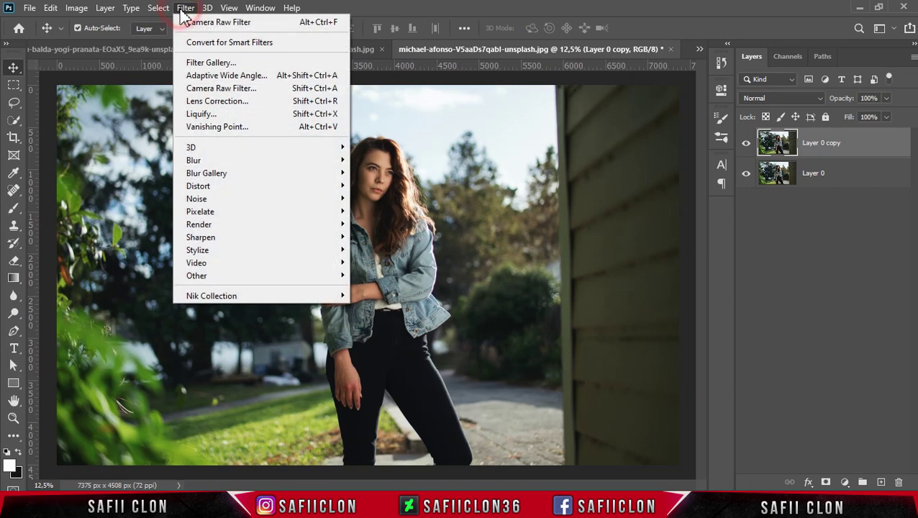
pyautogui.click(228, 23)
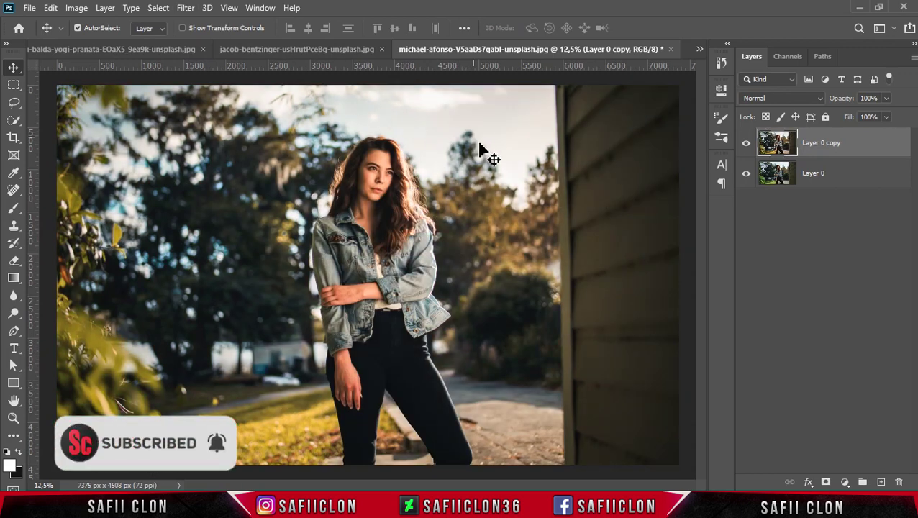
# Step: Compare the warm denim-jacket portrait against its original by toggling Layer 0 copy and zooming
pyautogui.click(746, 144)
pyautogui.click(746, 143)
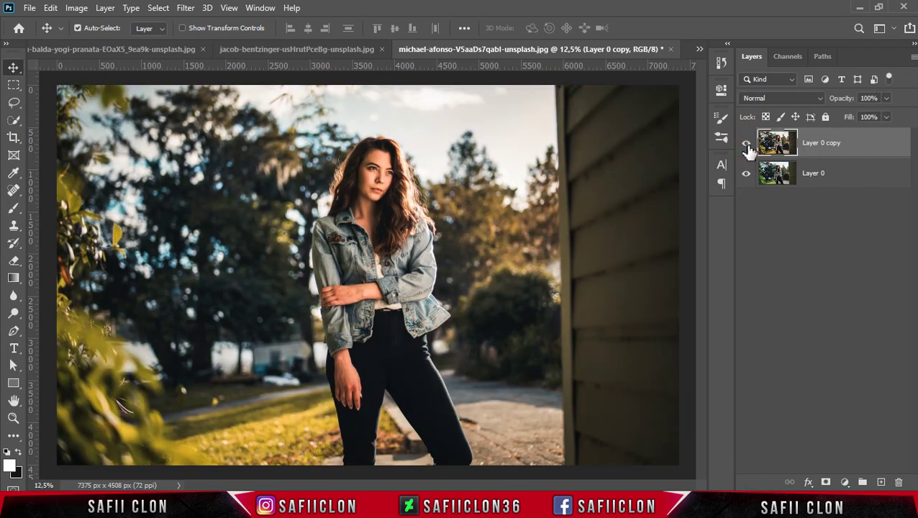
pyautogui.click(746, 144)
pyautogui.click(747, 143)
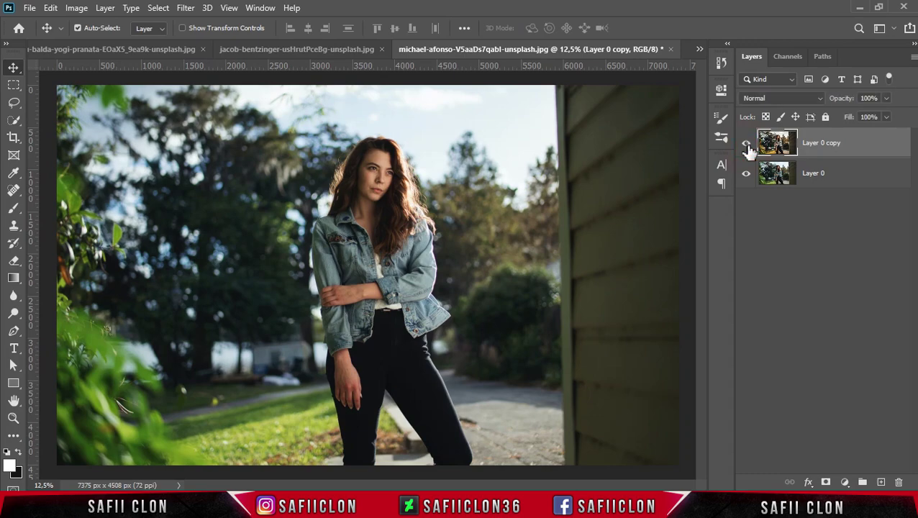
pyautogui.hotkey('ctrl', '+')
pyautogui.hotkey('ctrl', '+')
pyautogui.hotkey('ctrl', '-')
pyautogui.hotkey('ctrl', '-')
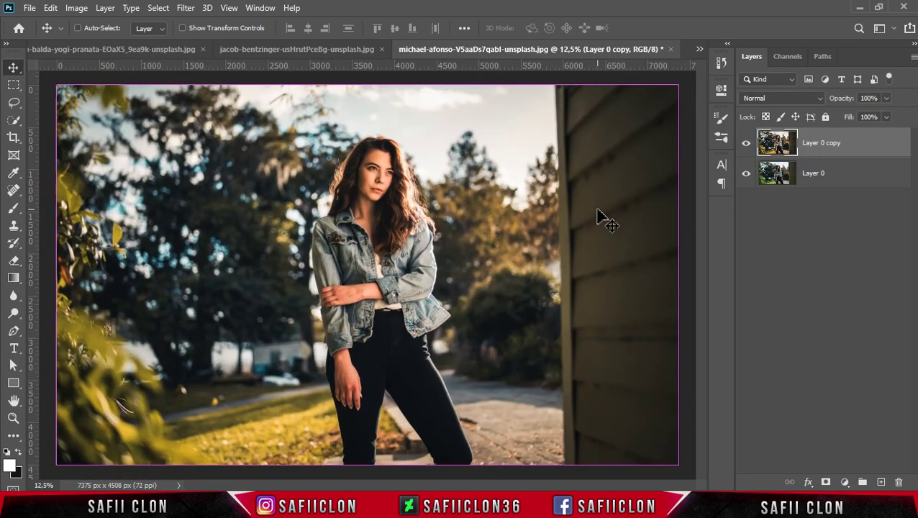
# Step: Inspect the graded jacob-bentzinger sunglasses portrait at several zoom levels
pyautogui.click(327, 48)
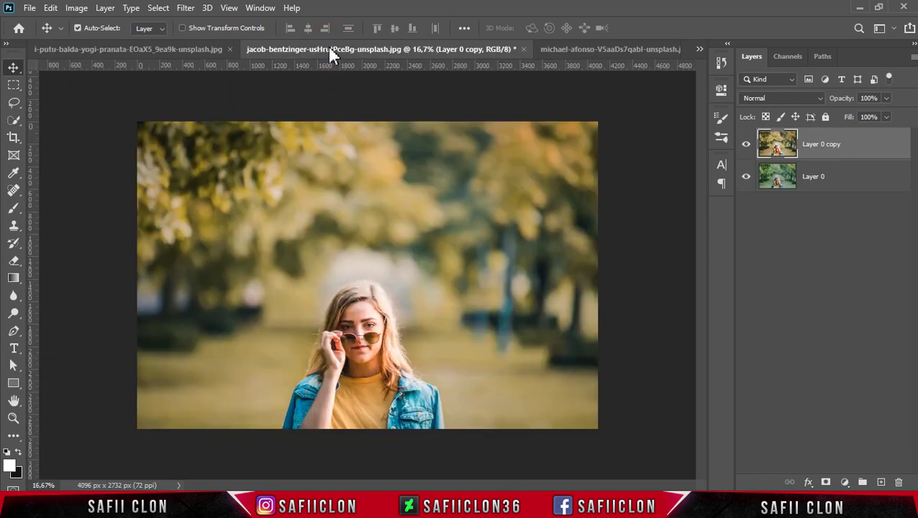
pyautogui.hotkey('ctrl', '+')
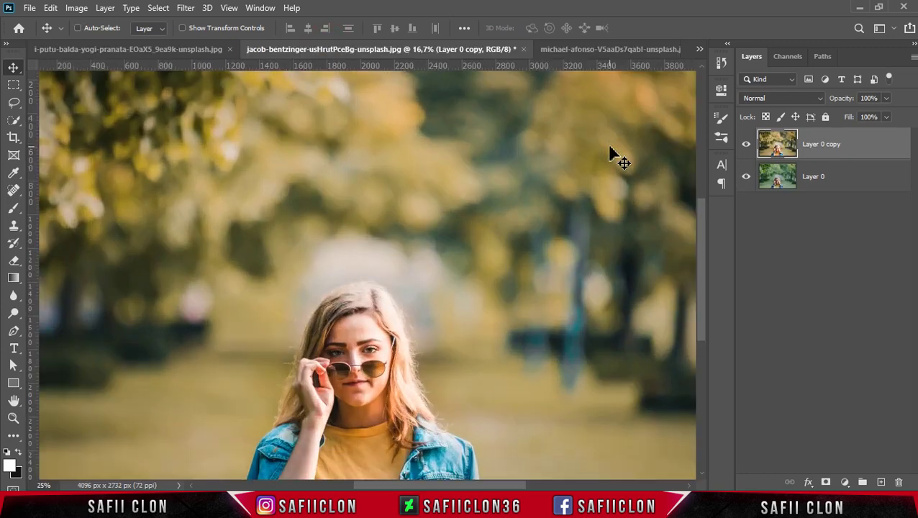
pyautogui.hotkey('ctrl', '+')
pyautogui.hotkey('ctrl', '-')
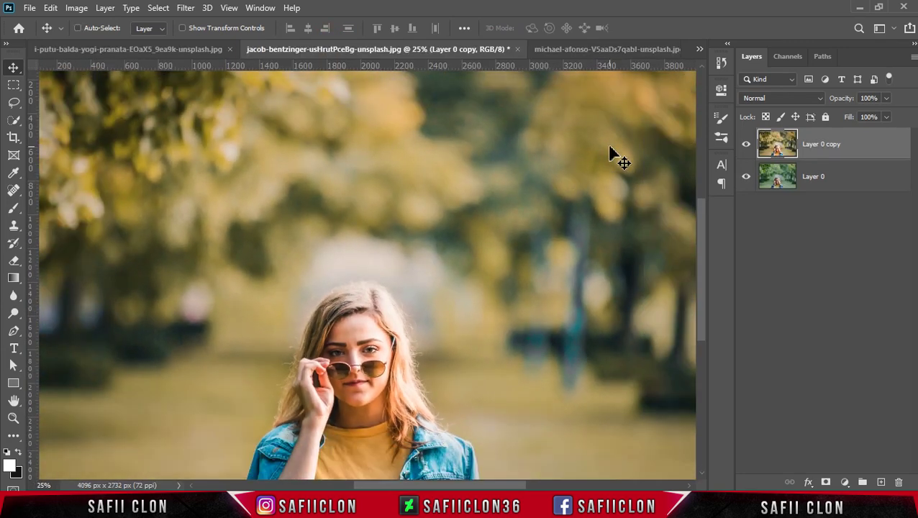
pyautogui.hotkey('ctrl', '-')
pyautogui.hotkey('ctrl', '-')
pyautogui.hotkey('ctrl', '+')
pyautogui.hotkey('ctrl', '+')
pyautogui.hotkey('ctrl', '-')
# Step: Return to the graduate portrait and zoom to view its warm grade
pyautogui.click(181, 50)
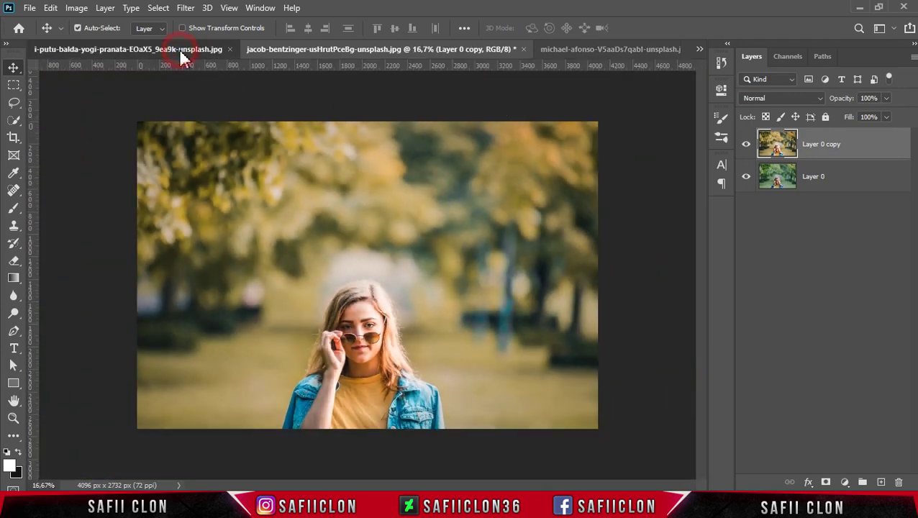
pyautogui.hotkey('ctrl', '+')
pyautogui.hotkey('ctrl', '+')
pyautogui.hotkey('ctrl', '-')
pyautogui.hotkey('ctrl', '-')
pyautogui.hotkey('ctrl', '-')
pyautogui.hotkey('ctrl', '+')
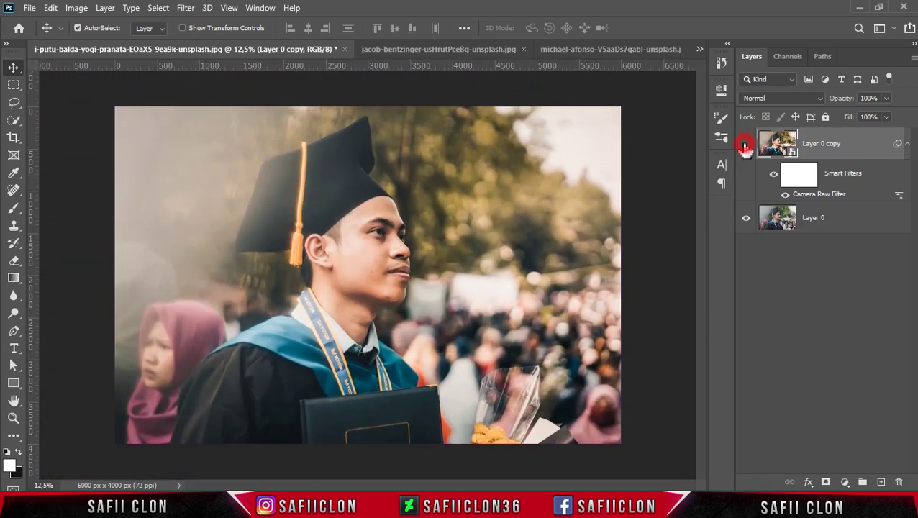
# Step: Recheck the current photo's EDIT layer, then switch to the satria-perkasa group photo
pyautogui.click(745, 144)
pyautogui.click(745, 144)
pyautogui.click(700, 49)
pyautogui.click(628, 53)
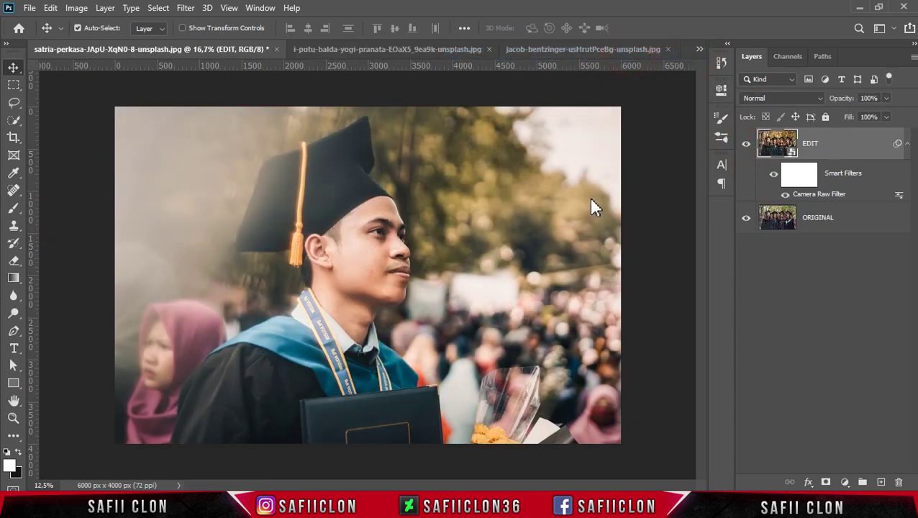
# Step: Toggle the four-graduates EDIT layer against the ORIGINAL, zooming in and out on the faces
pyautogui.click(746, 144)
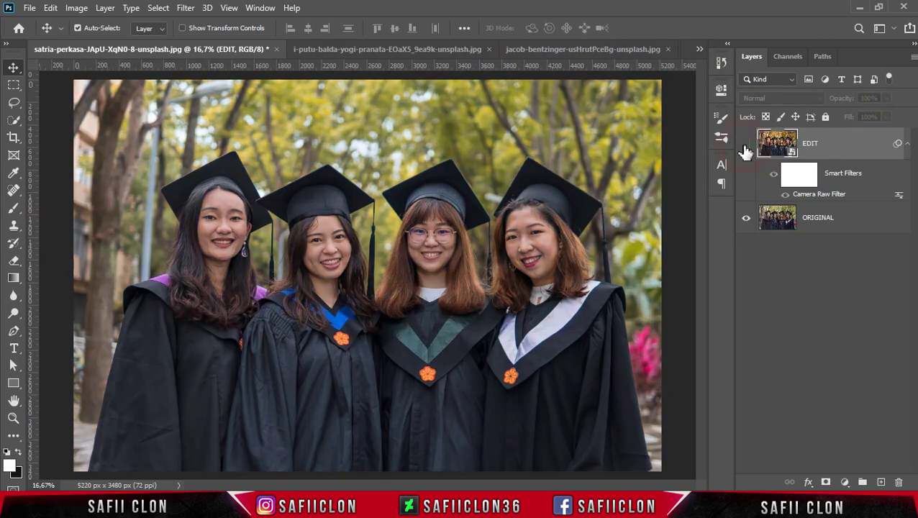
pyautogui.click(747, 145)
pyautogui.click(747, 144)
pyautogui.click(746, 145)
pyautogui.hotkey('ctrl', '+')
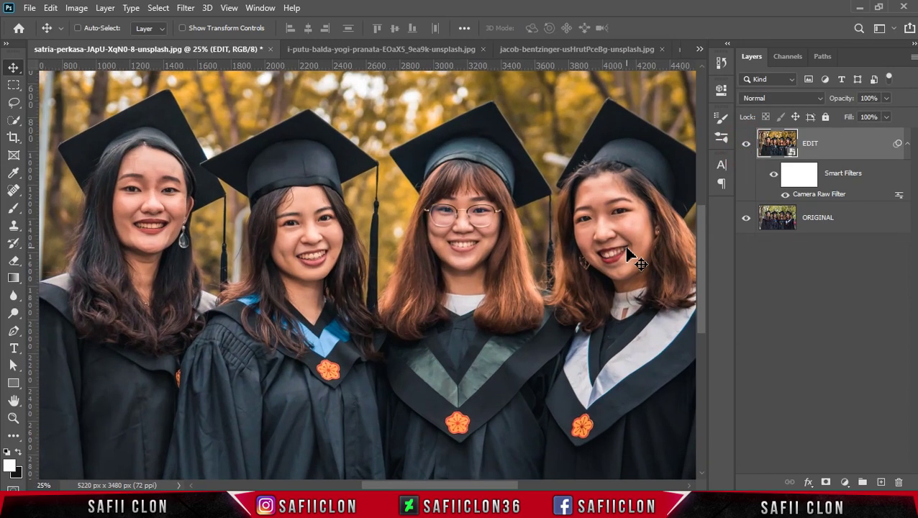
pyautogui.hotkey('ctrl', '+')
pyautogui.hotkey('ctrl', '-')
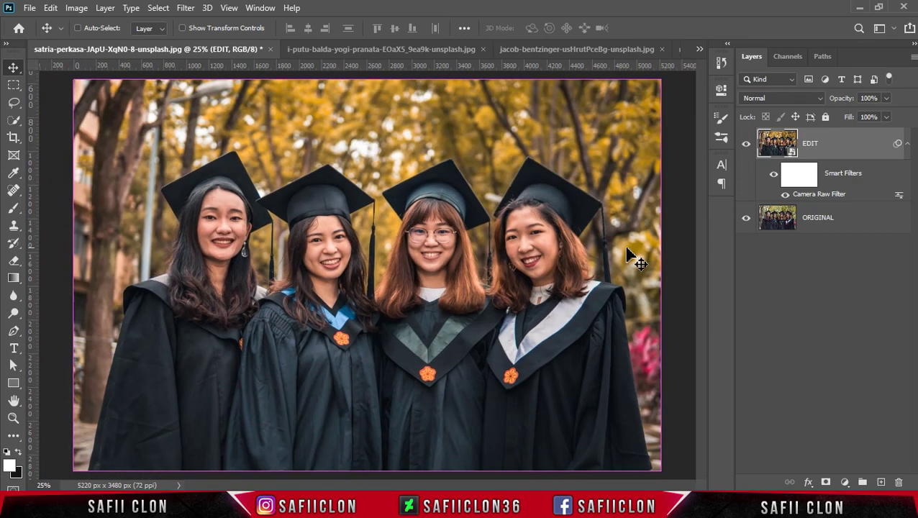
pyautogui.hotkey('ctrl', '-')
pyautogui.hotkey('ctrl', '+')
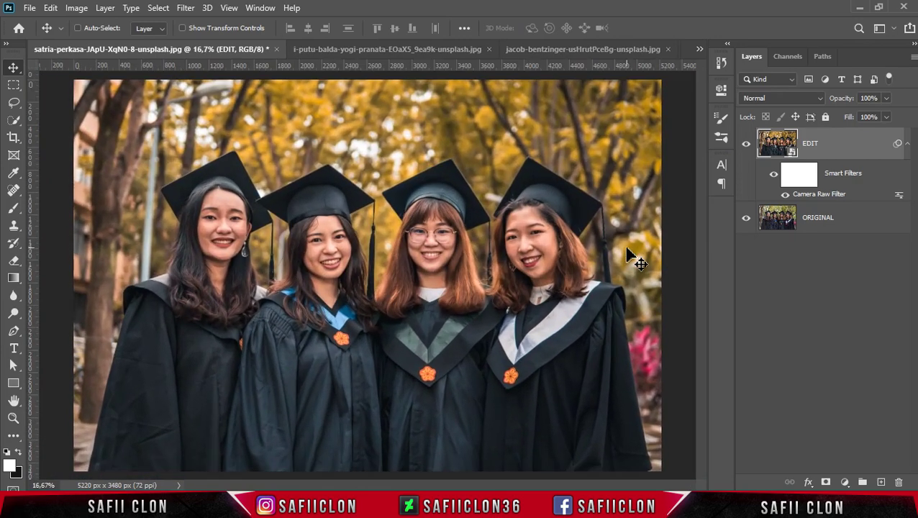